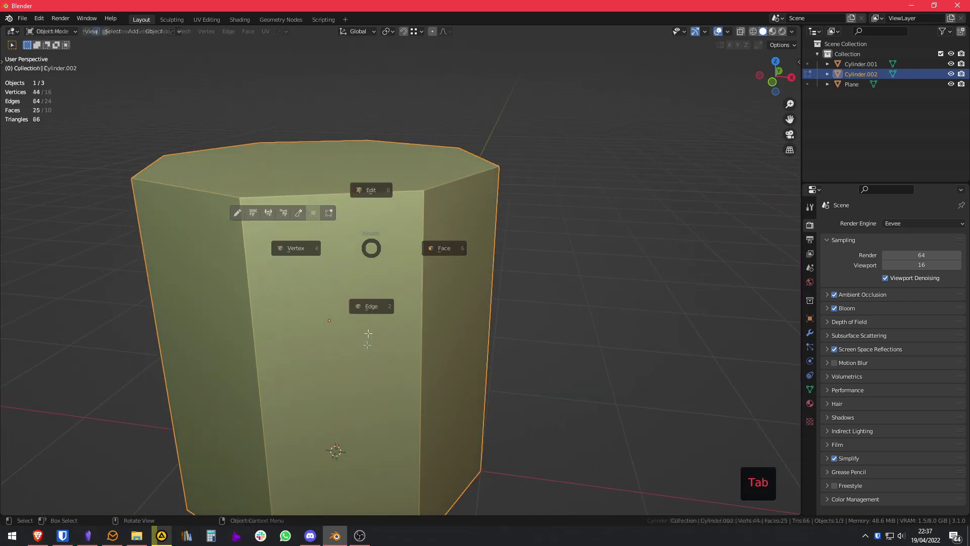
- Insert one centred vertical loop cut through a side face of the green cylinder and set its smoothness to 0.760
key("ctrl+r")
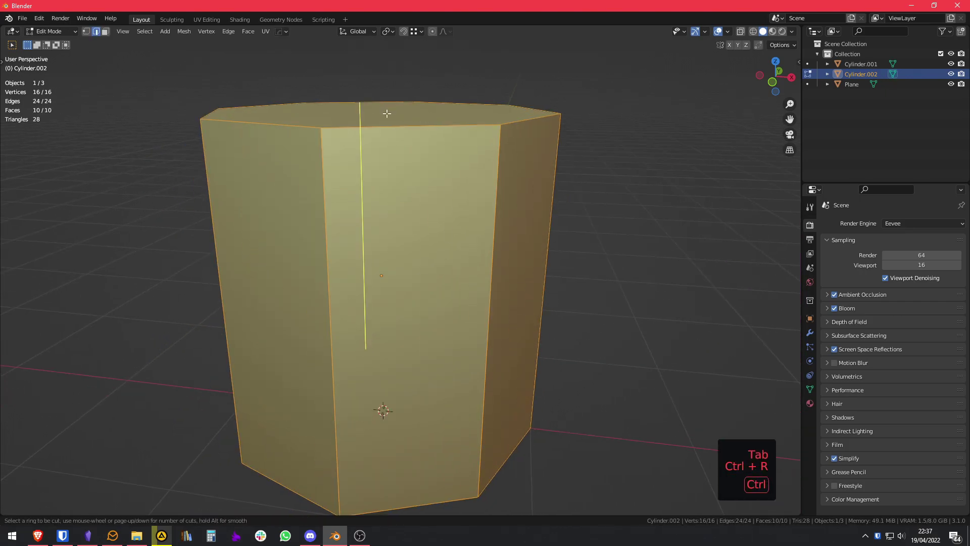
left_click(412, 146)
right_click(412, 146)
middle_click_drag(507, 269, 566, 263)
left_click_drag(103, 437, 129, 437)
middle_click_drag(445, 244, 410, 281)
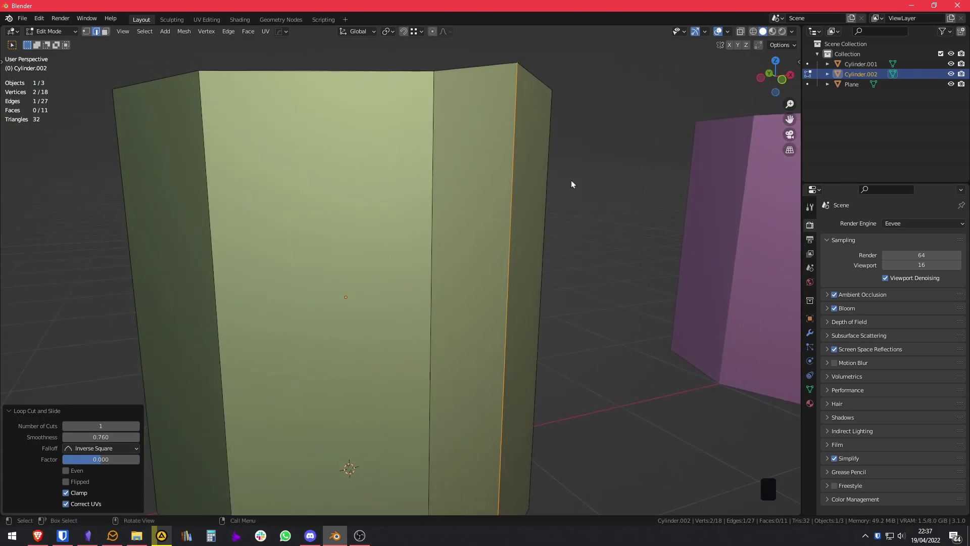
middle_click_drag(571, 180, 335, 74)
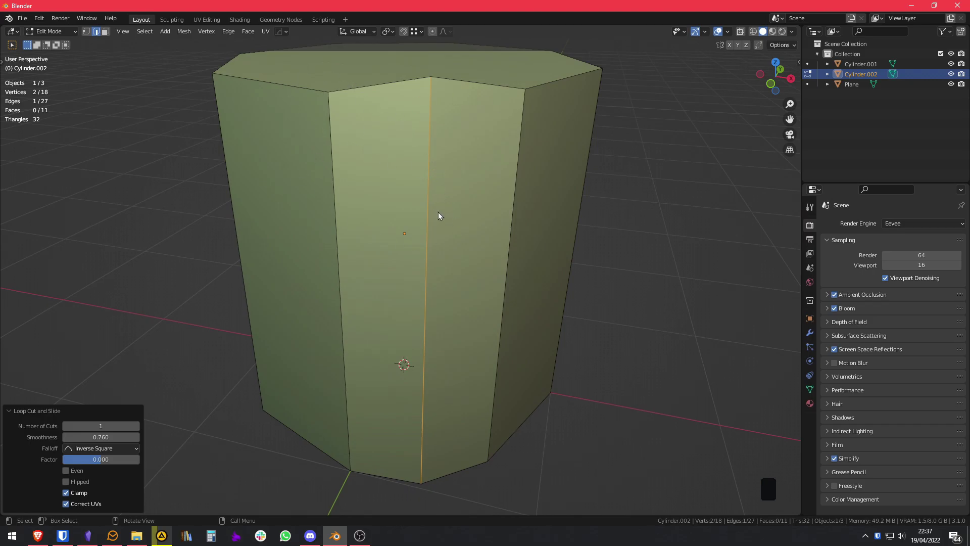
- Undo the 0.760 smoothed loop cut on the green cylinder
key("ctrl+z")
scroll(454, 211, "down", 3)
key("ctrl+z")
scroll(434, 207, "up", 4)
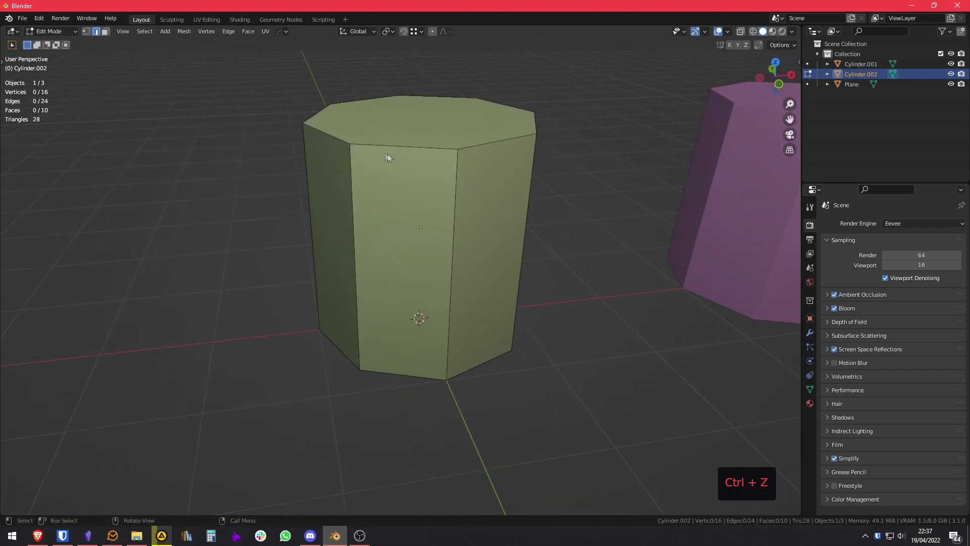
key("ctrl+z")
- Insert one vertical loop cut through the front side face, adjusting its smoothness during the preview and keeping it centred without sliding
key("ctrl+r")
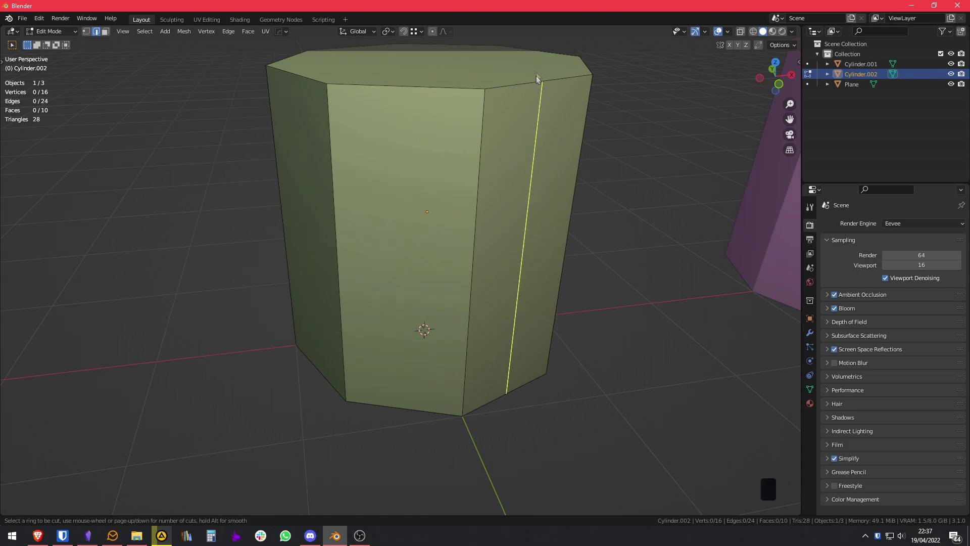
key("alt")
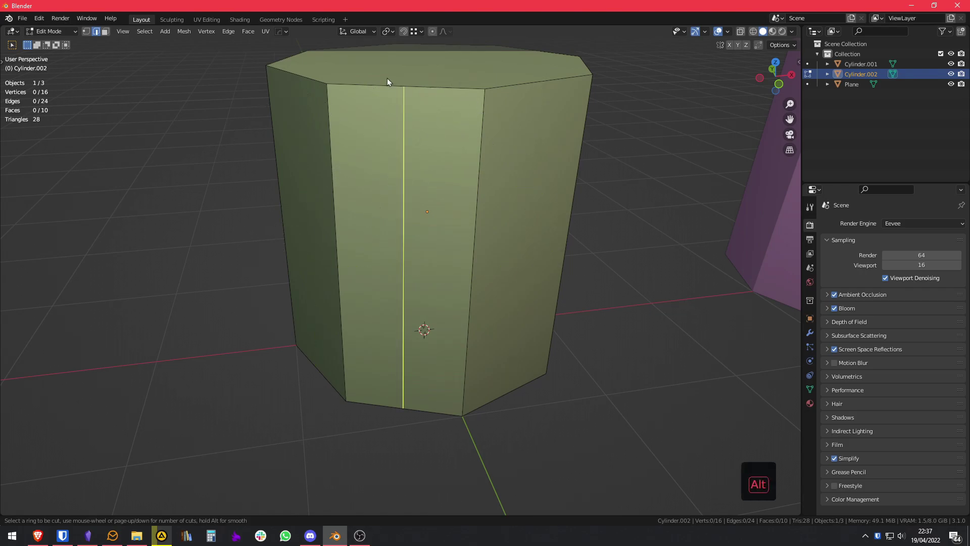
scroll(388, 87, "up", 4, "alt")
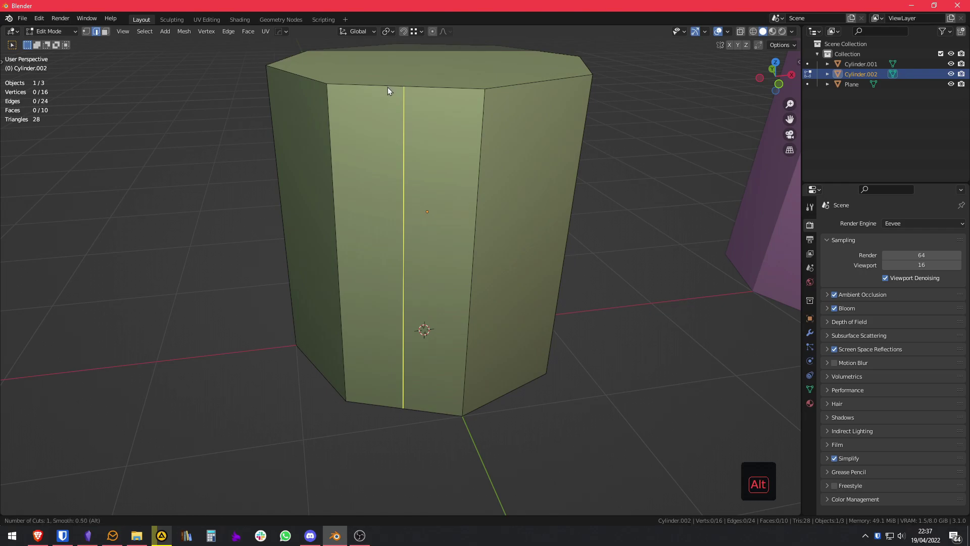
scroll(387, 86, "up", 2, "alt")
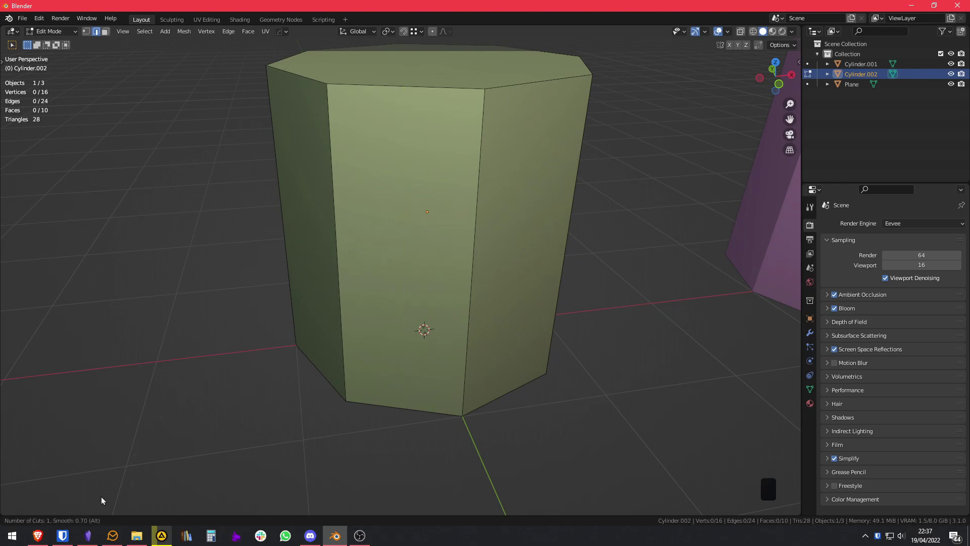
scroll(400, 91, "down", 2, "alt")
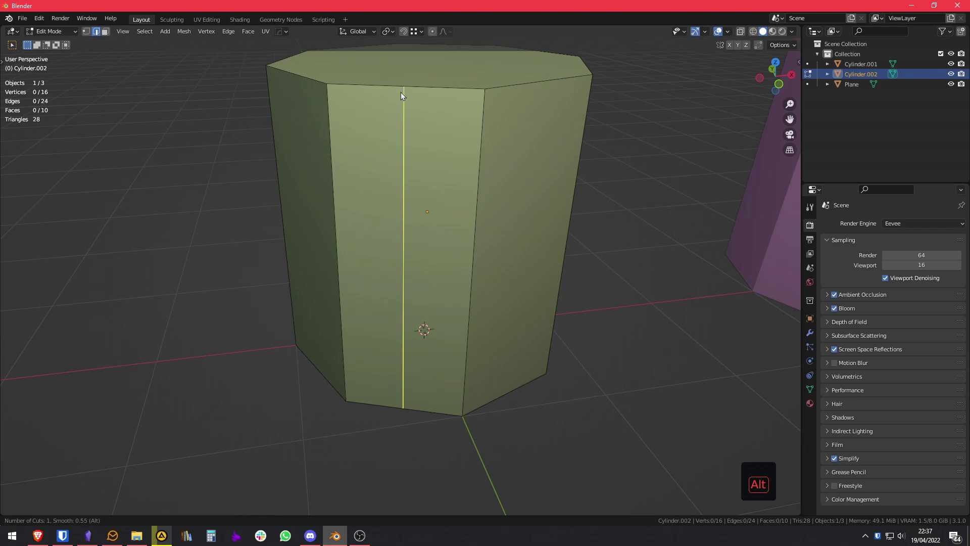
left_click(402, 89)
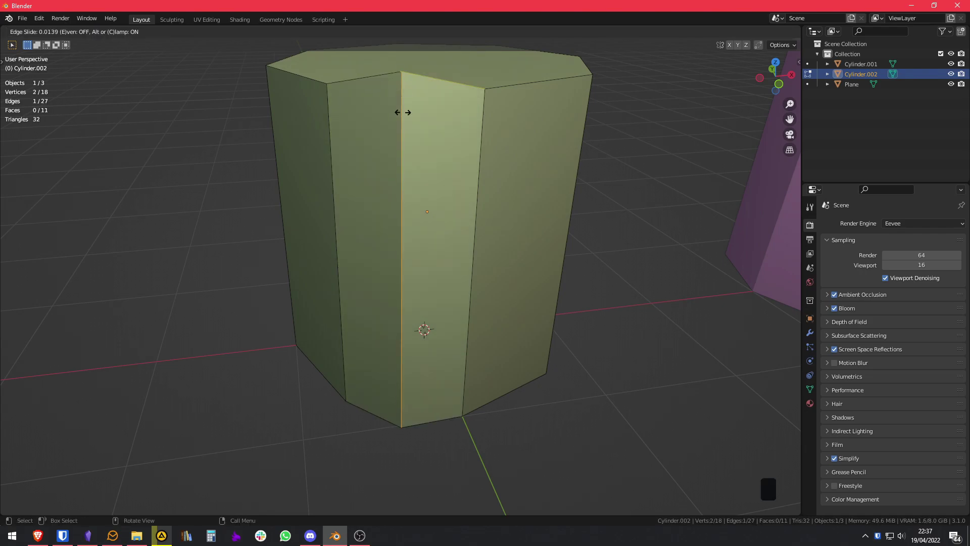
right_click(411, 213)
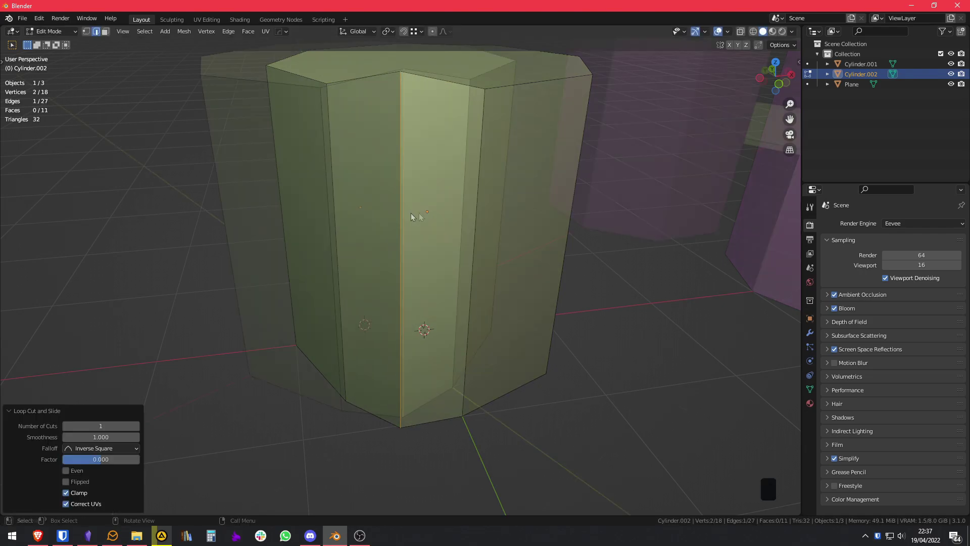
middle_click_drag(411, 213, 343, 192)
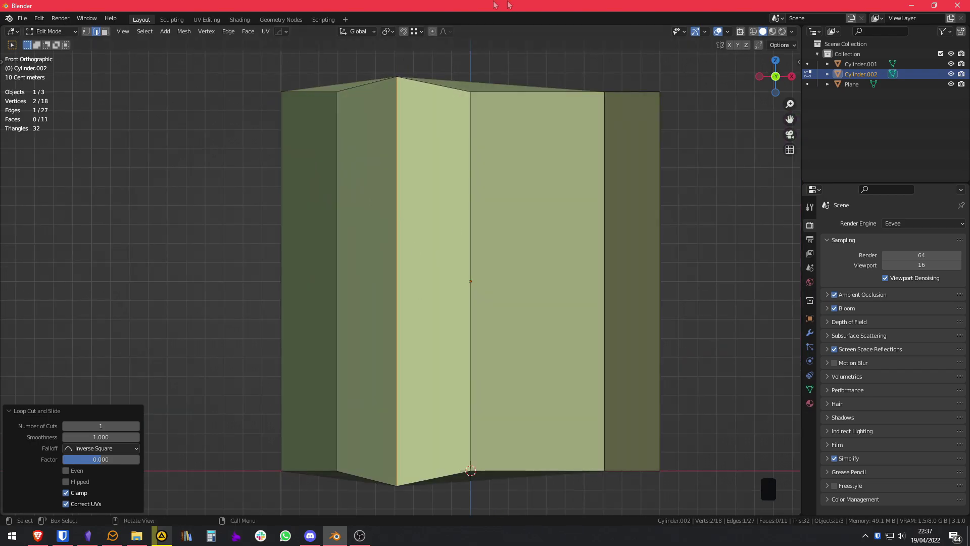
- Undo the second smoothed loop cut and select a vertical side edge of the green cylinder
key("ctrl+z")
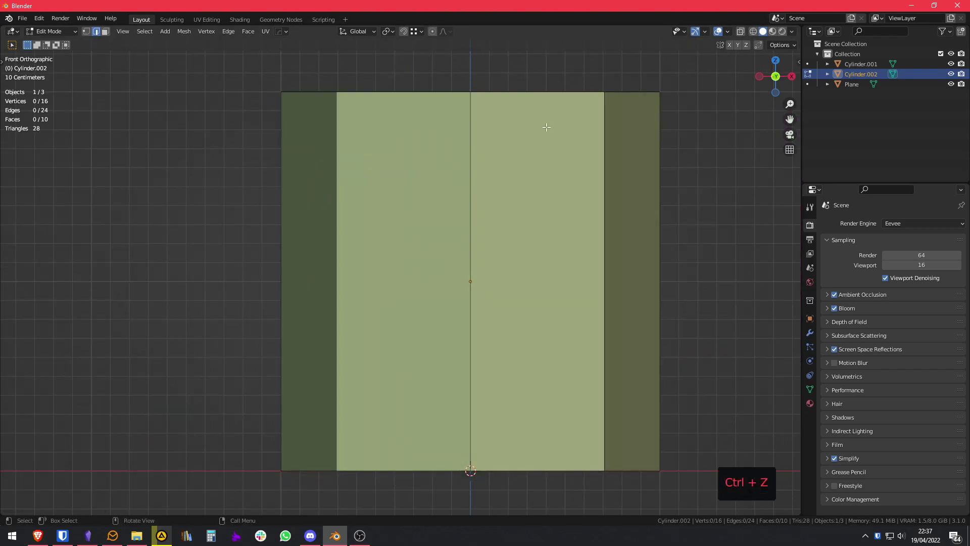
middle_click_drag(538, 142, 567, 224)
left_click(584, 238)
scroll(579, 230, "down", 2)
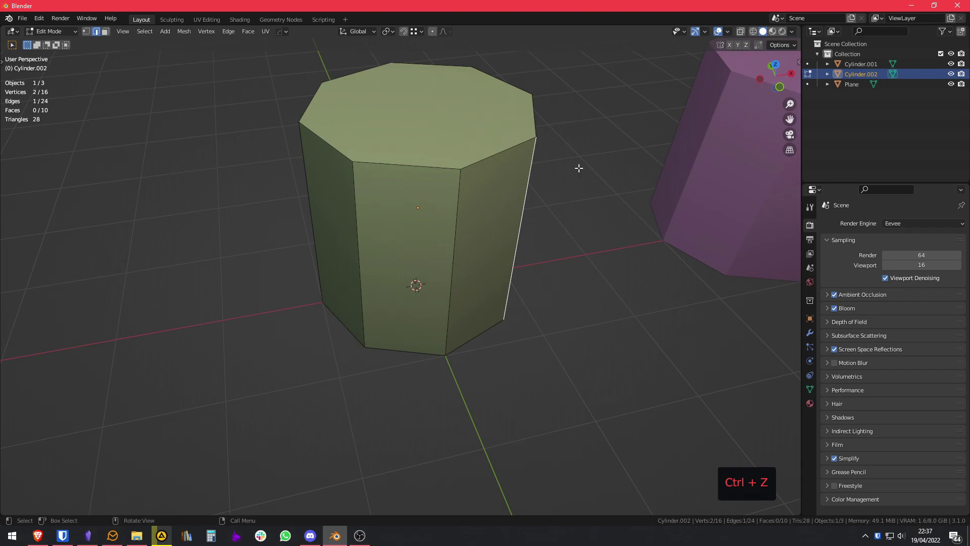
middle_click_drag(561, 179, 498, 230, "shift")
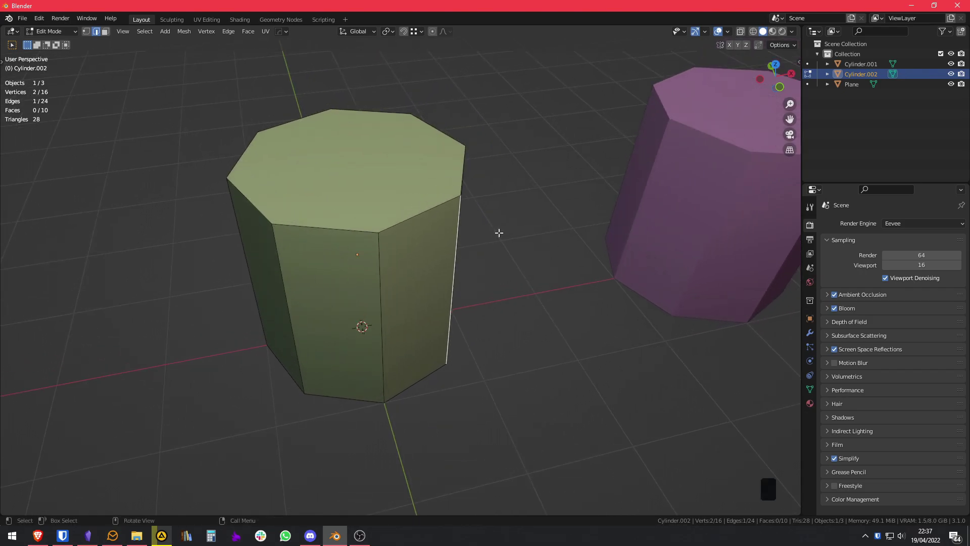
- Switch to the browser and examine the EdgeFlow add-on's GitHub page, including its Set edge linear and installation sections
key("alt+Tab")
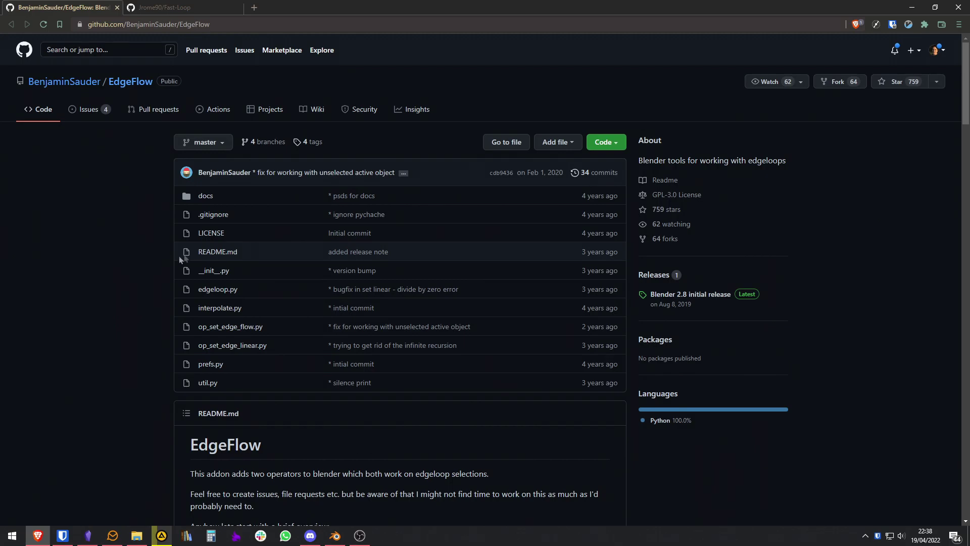
scroll(179, 256, "down", 15)
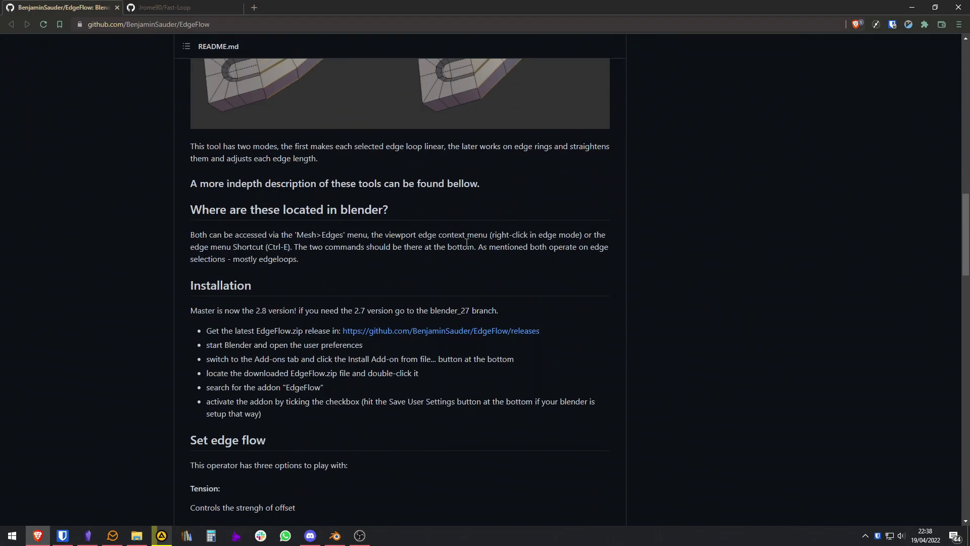
scroll(466, 242, "up", 5)
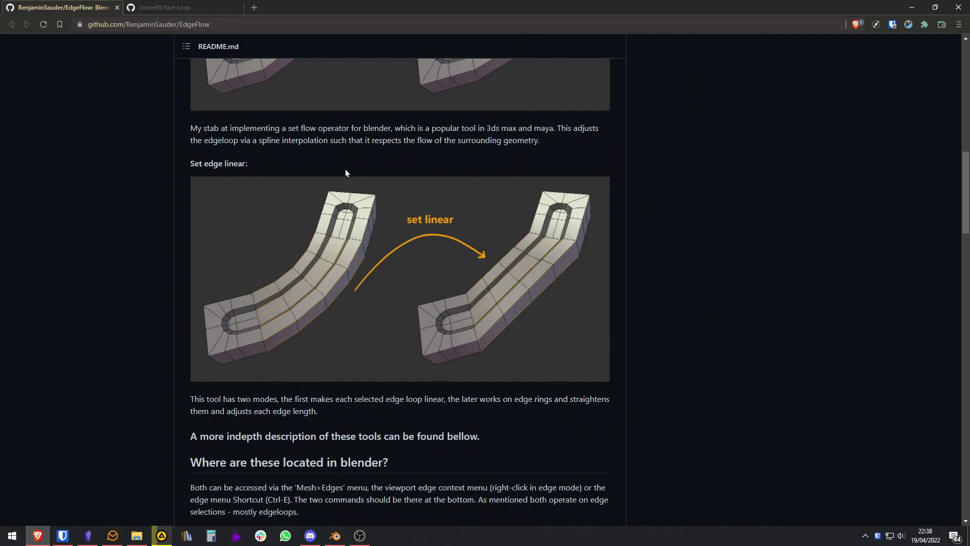
scroll(146, 240, "up", 10)
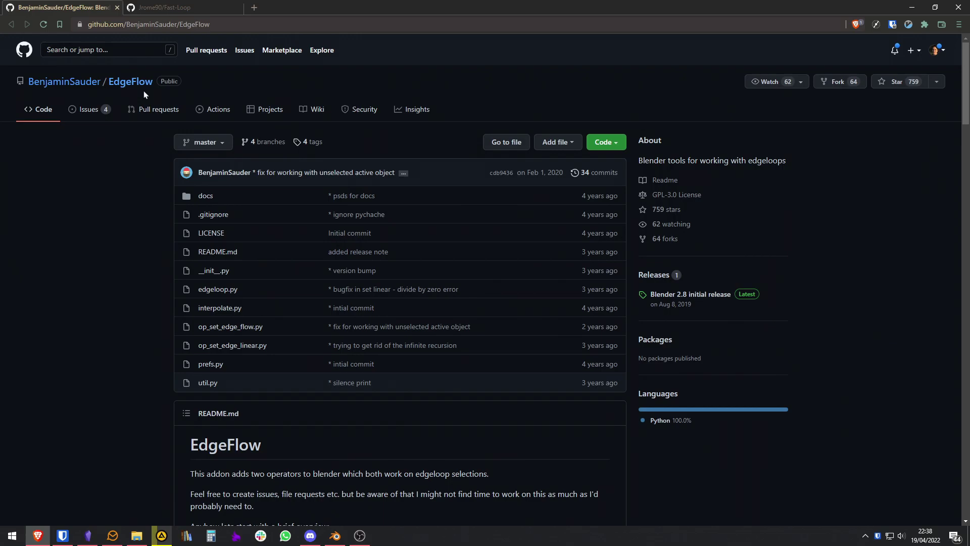
- Examine the Fast-Loop add-on's GitHub README, covering its loop insertion modes and snapping options
key("ctrl+Tab")
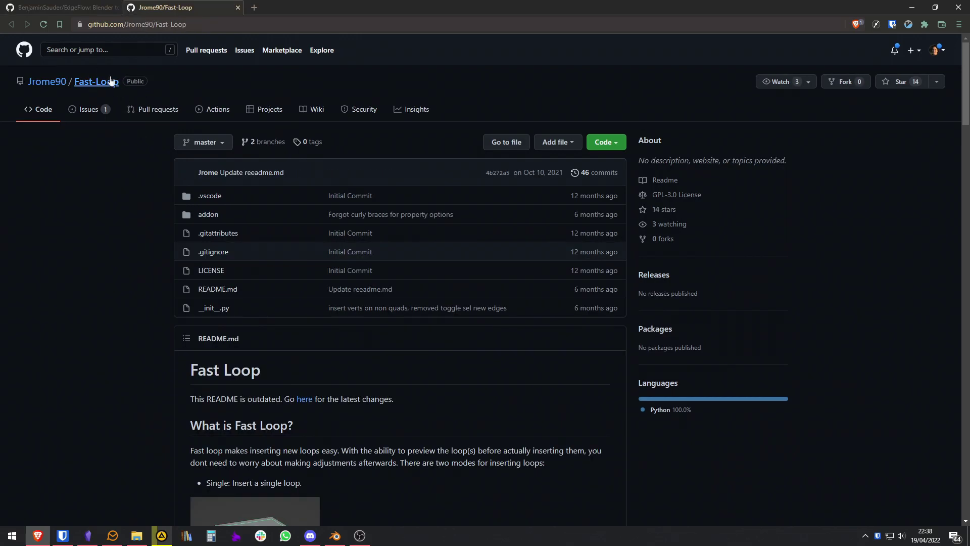
scroll(131, 356, "down", 5)
scroll(219, 256, "down", 4)
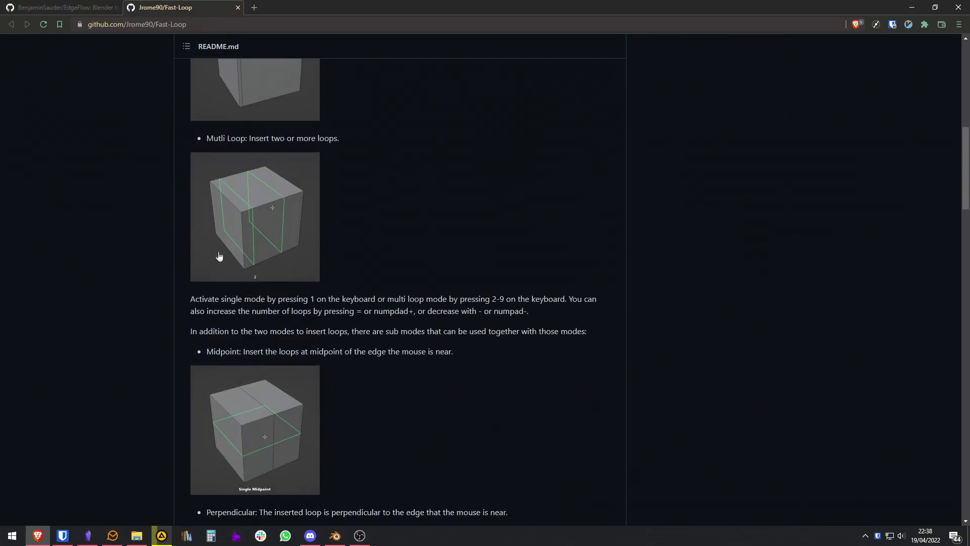
scroll(360, 186, "down", 5)
scroll(360, 187, "up", 1)
scroll(204, 338, "down", 5)
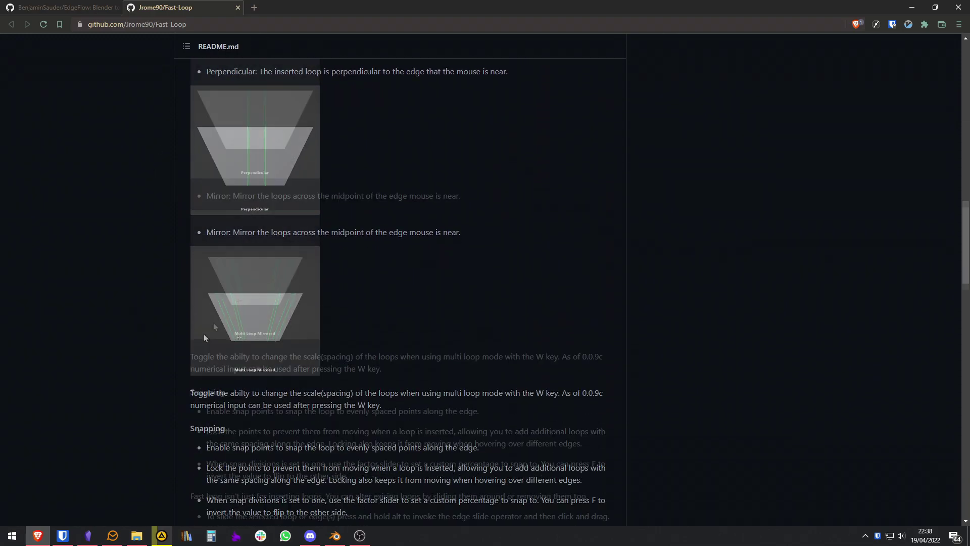
scroll(50, 192, "down", 3)
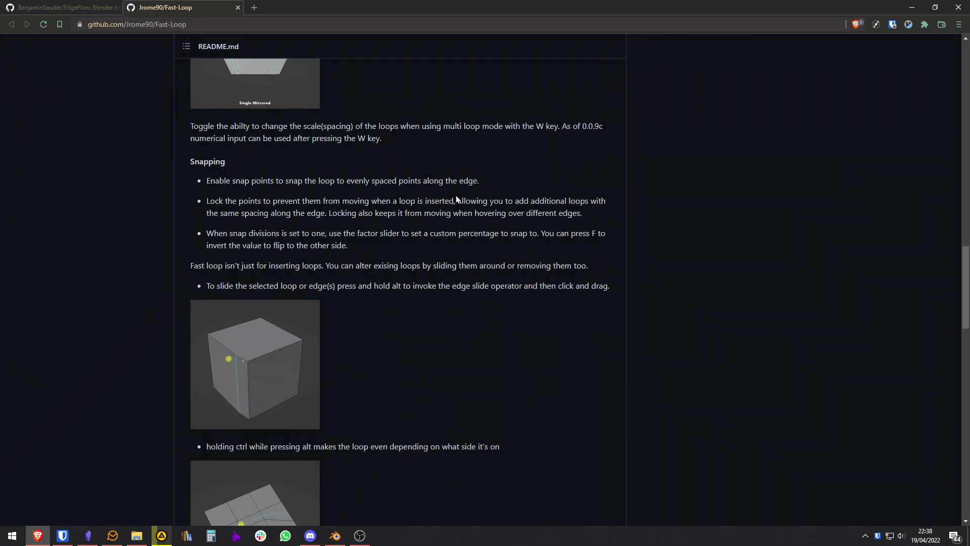
- Return to the EdgeFlow repository page and show its code download options, including the ZIP download
key("ctrl+shift+Tab")
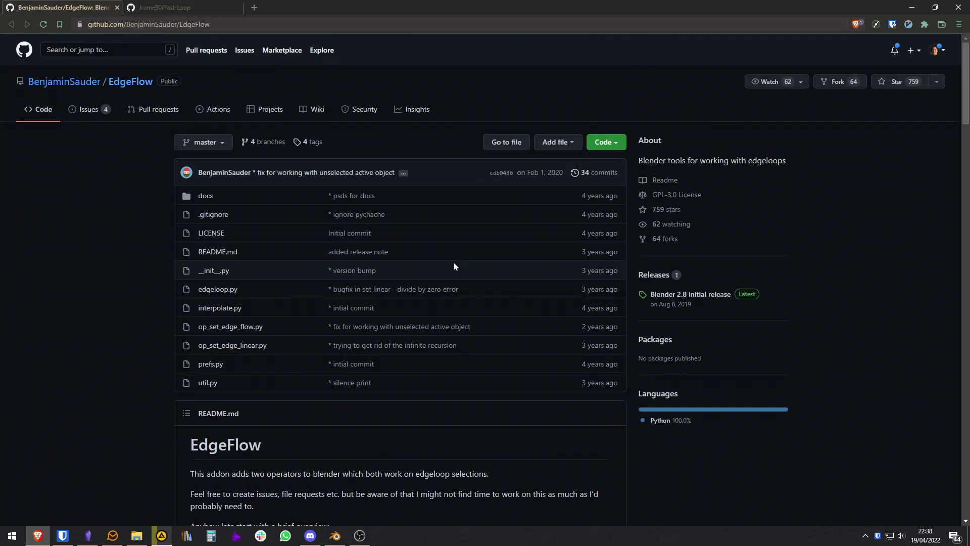
scroll(460, 288, "down", 3)
scroll(354, 349, "up", 3)
scroll(303, 338, "up", 1)
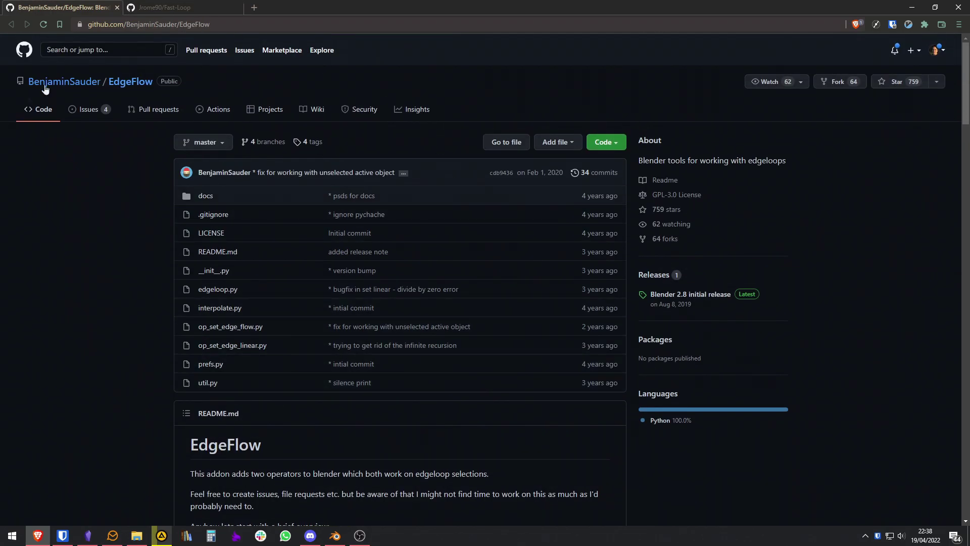
left_click(616, 146)
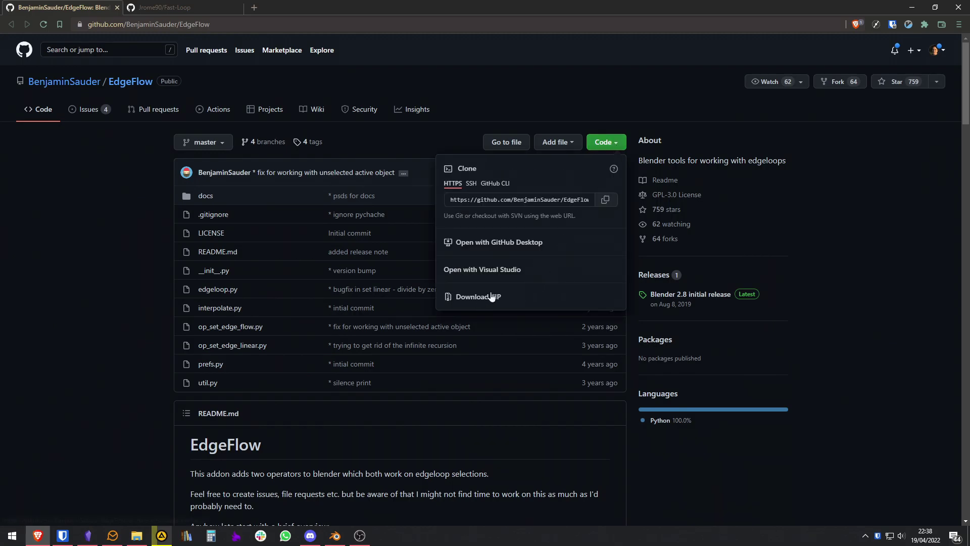
- Show the code download options of the Fast-Loop repository, including the ZIP download
key("ctrl+Tab")
scroll(677, 234, "up", 15)
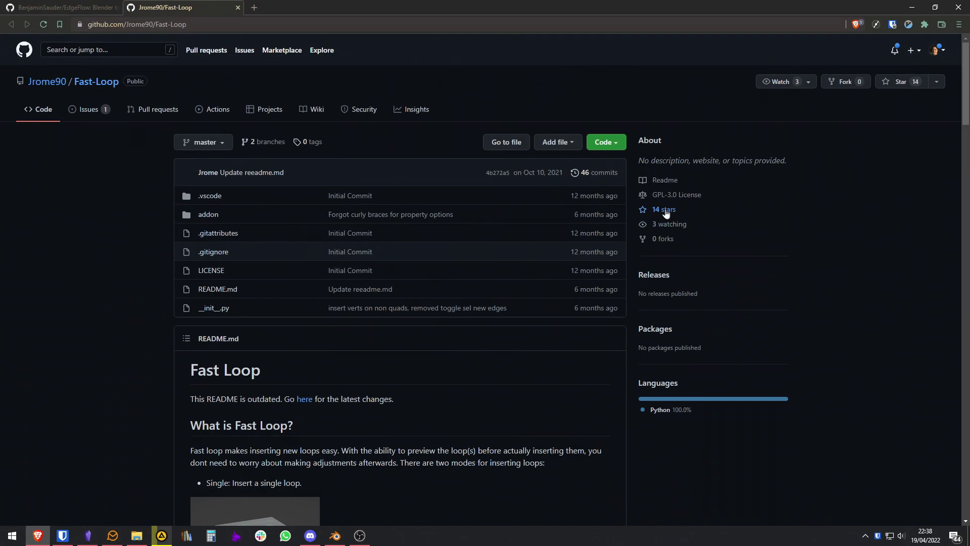
left_click(624, 144)
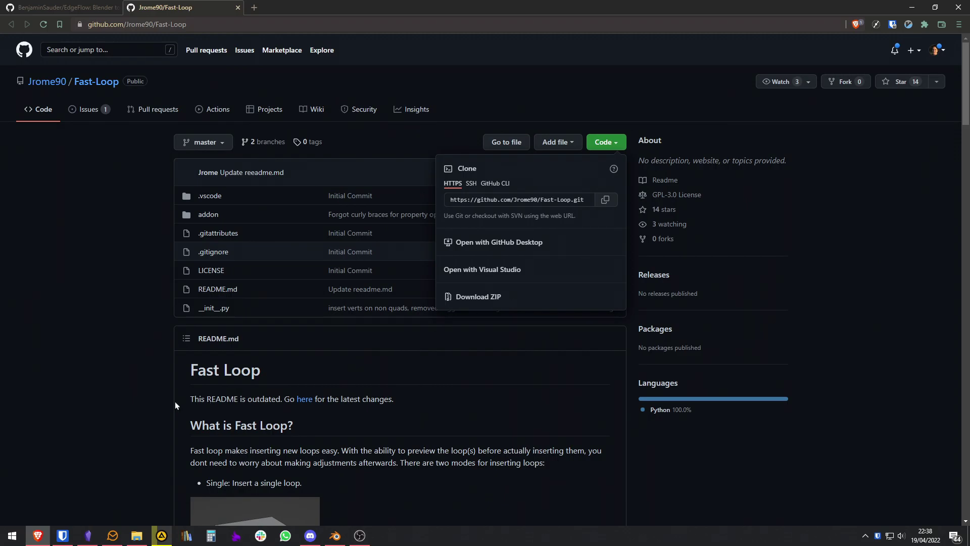
- Switch back to Blender and open the add-on installation file browser from the Preferences
left_click(332, 505)
left_click(335, 536)
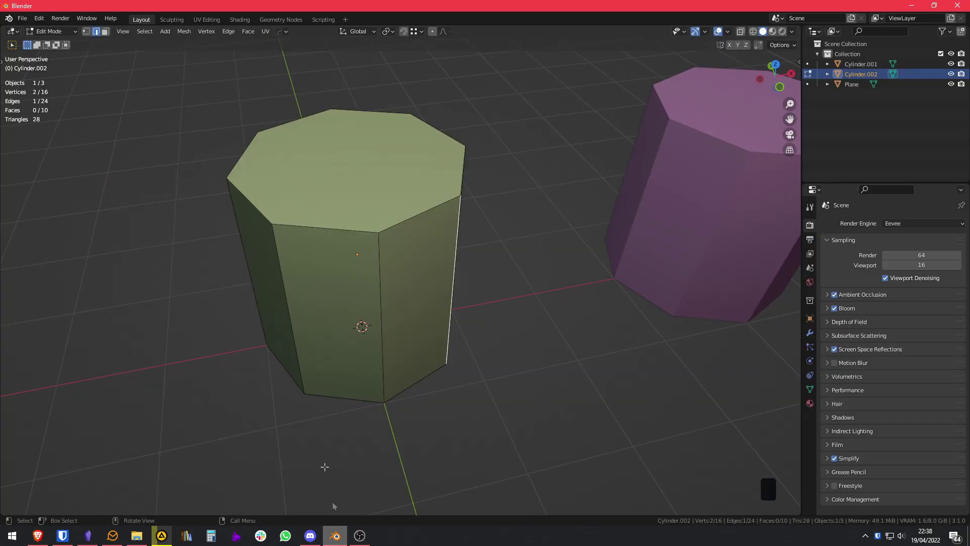
left_click(39, 18)
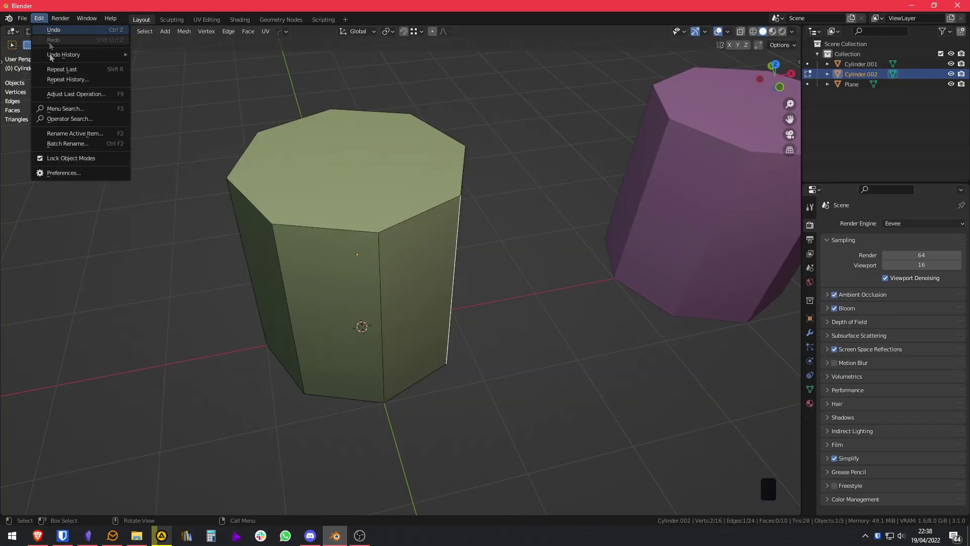
left_click(65, 173)
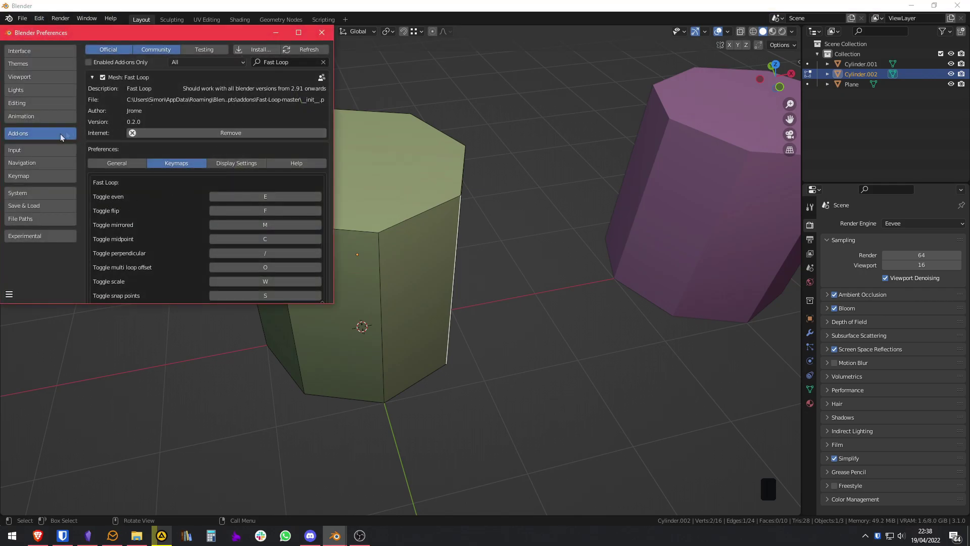
left_click(253, 53)
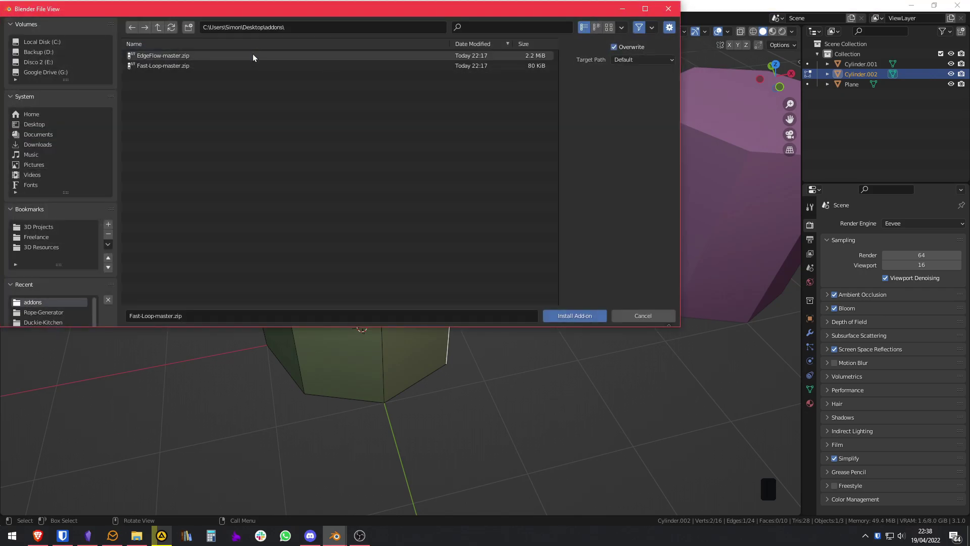
- Install the EdgeFlow add-on from EdgeFlow-master.zip in the addons folder
left_click(211, 57)
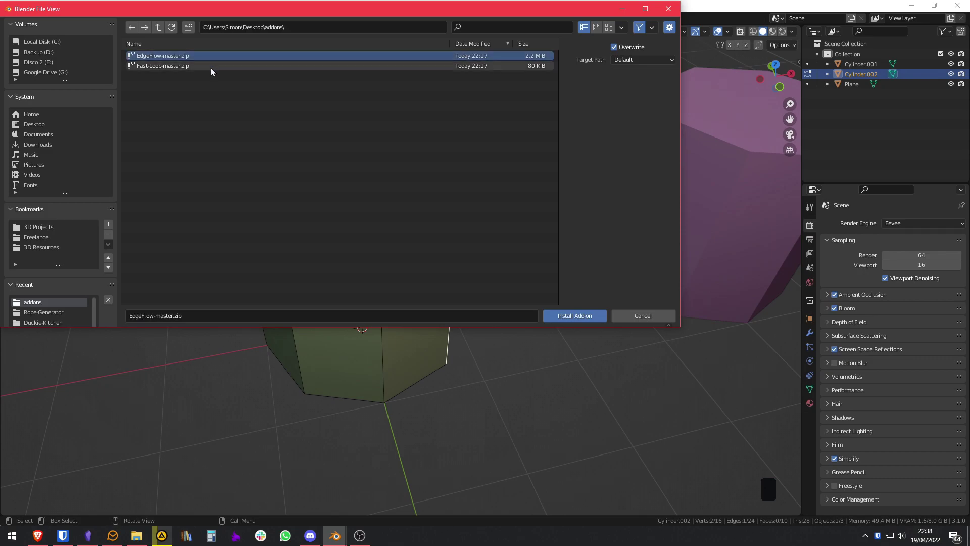
left_click(211, 66)
left_click(355, 55)
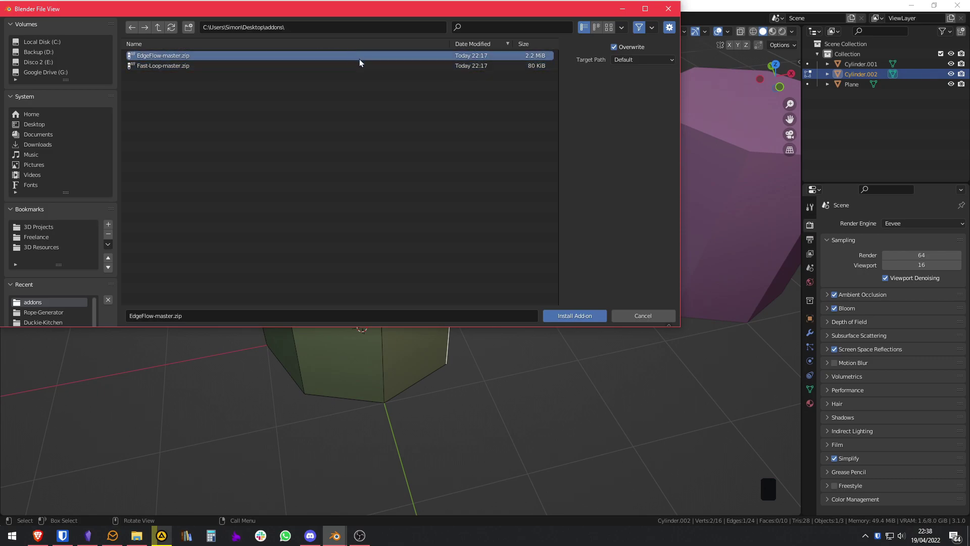
left_click(364, 65)
left_click(362, 57)
left_click(174, 65)
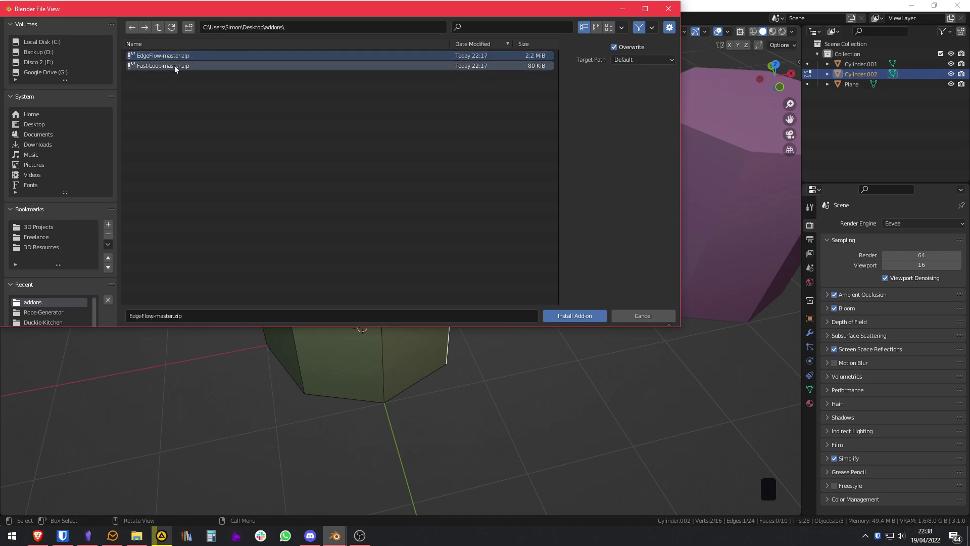
left_click(189, 58)
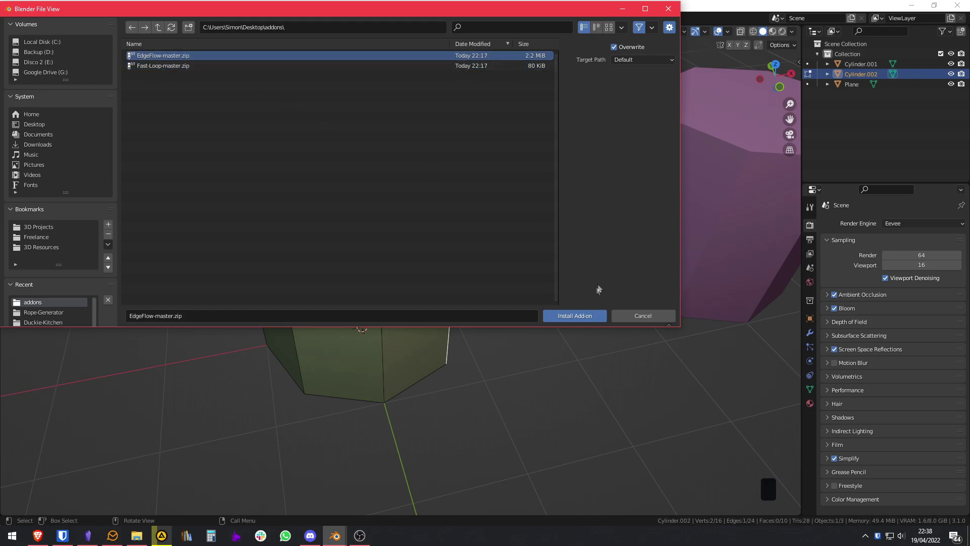
left_click(573, 318)
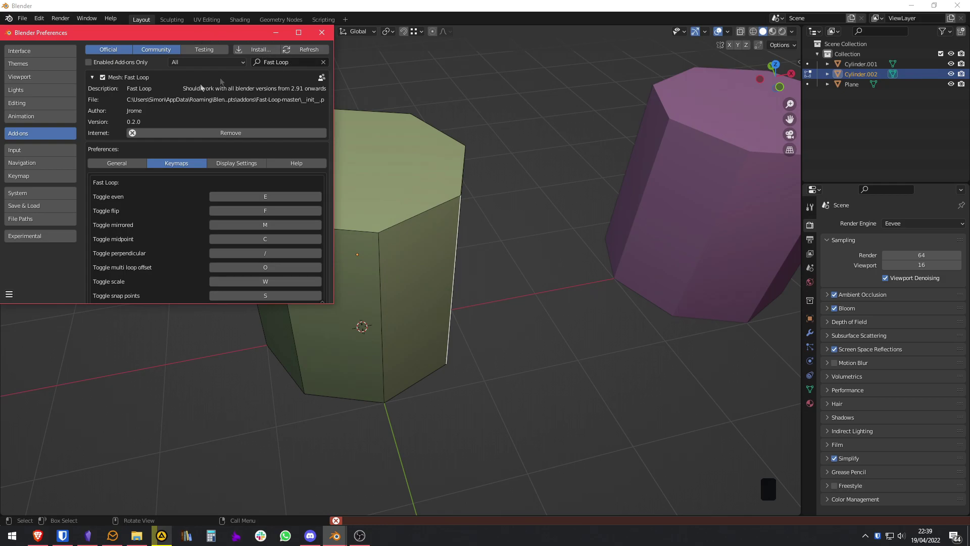
- Filter the add-on list by "edge" and check the details of the EdgeFlow add-on
left_click(95, 76)
left_click(322, 62)
left_click(314, 64)
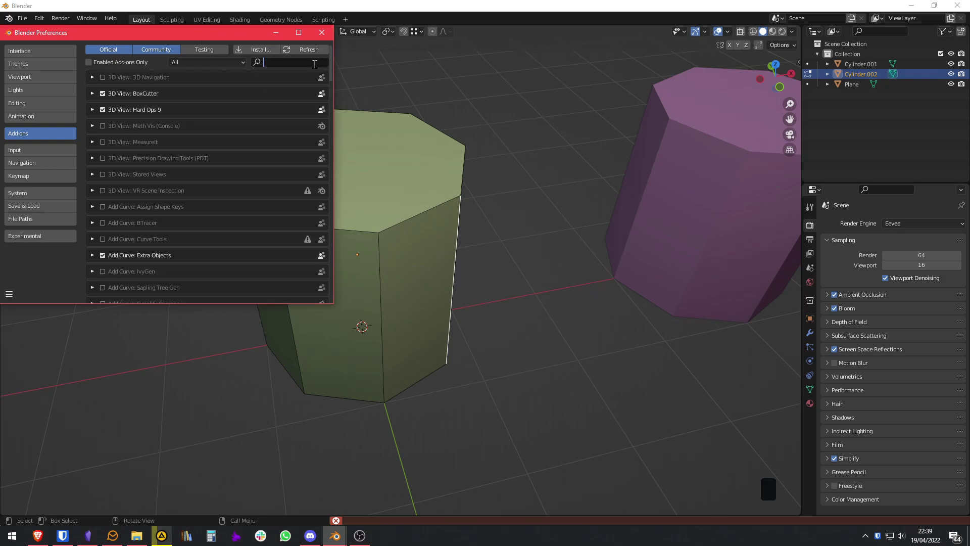
key("alt+Tab")
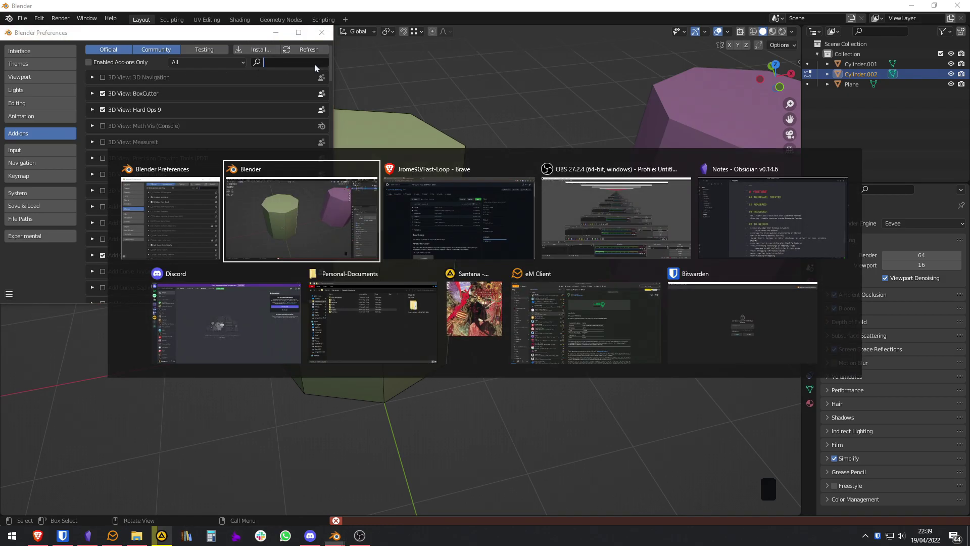
key("alt+Tab")
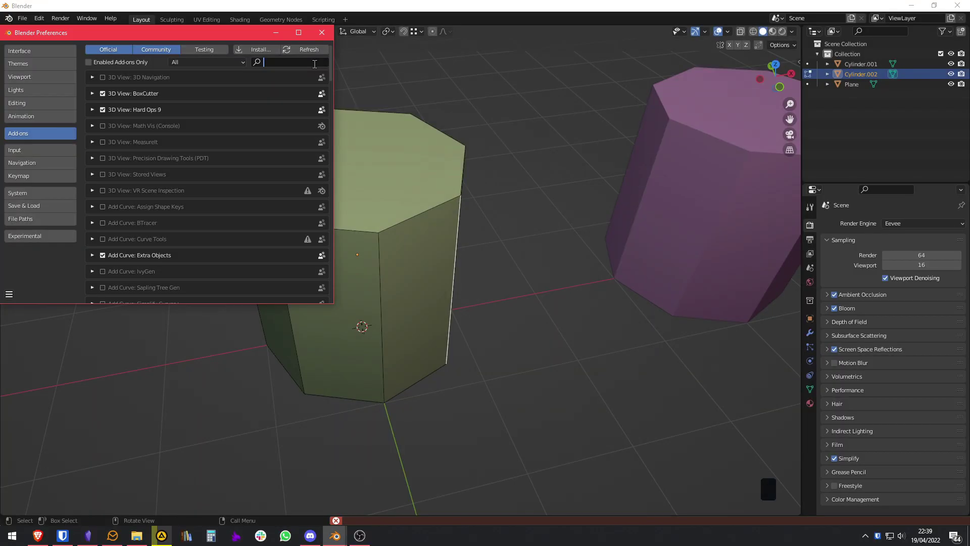
type("edge")
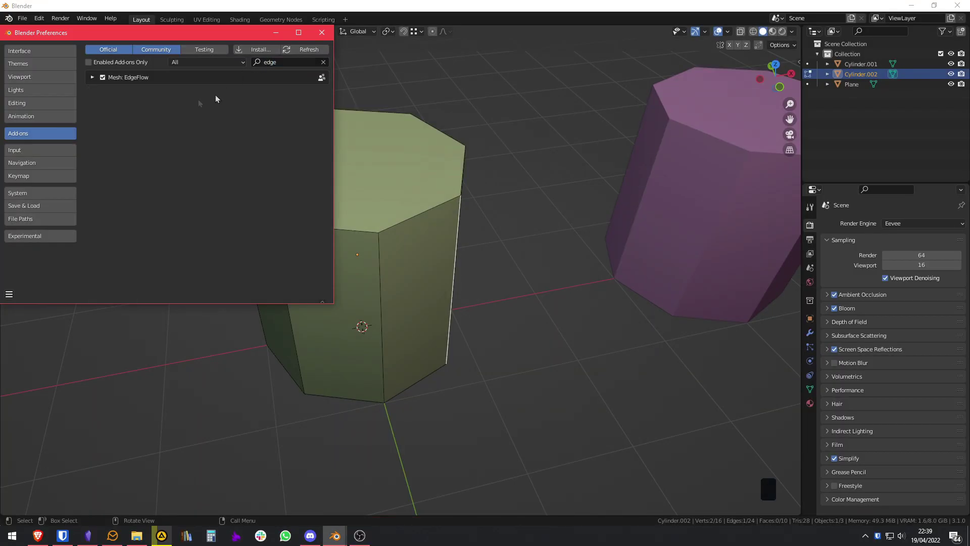
left_click(93, 77)
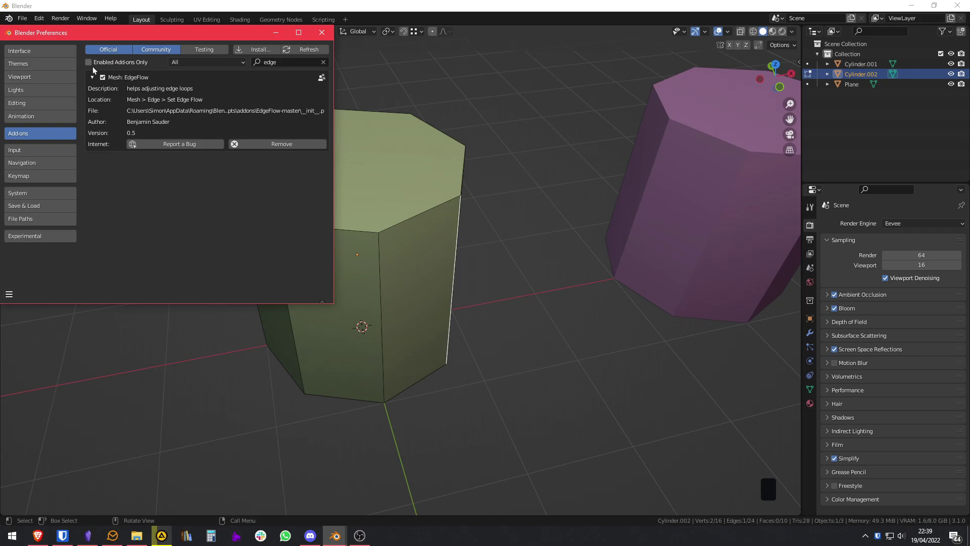
left_click(92, 77)
- Find the Fast Loop add-on with the search "fast", enlarge the Preferences window and review its general and keymap settings
left_click(270, 63)
type("fast")
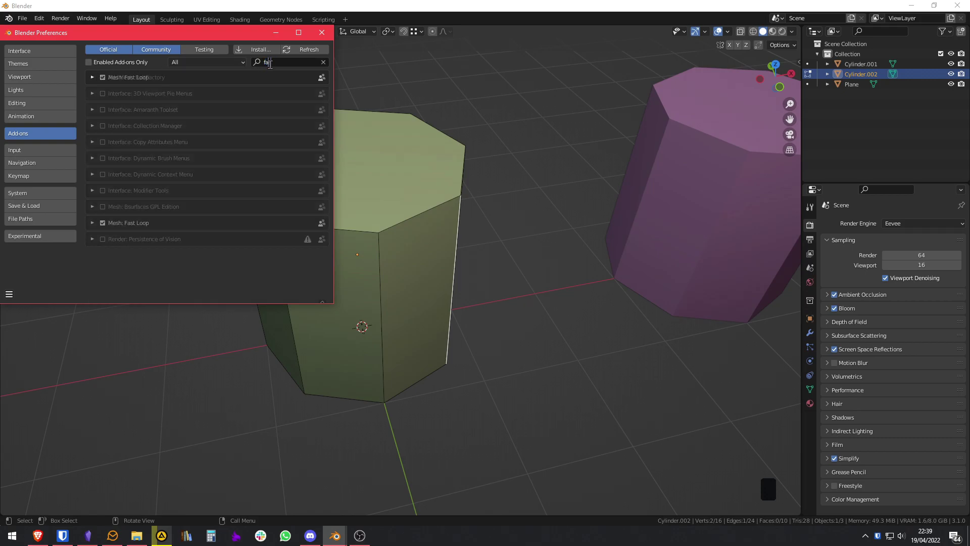
left_click(92, 78)
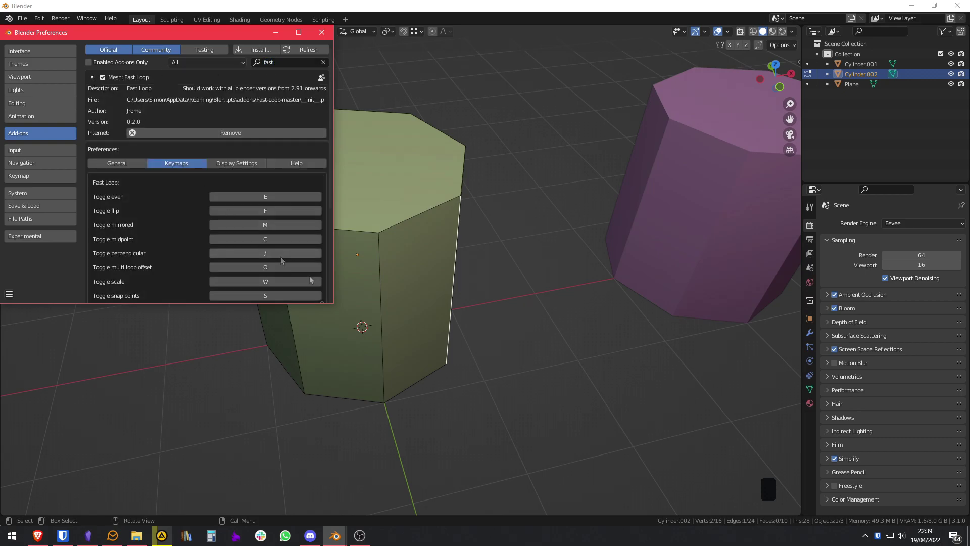
left_click_drag(334, 306, 615, 416)
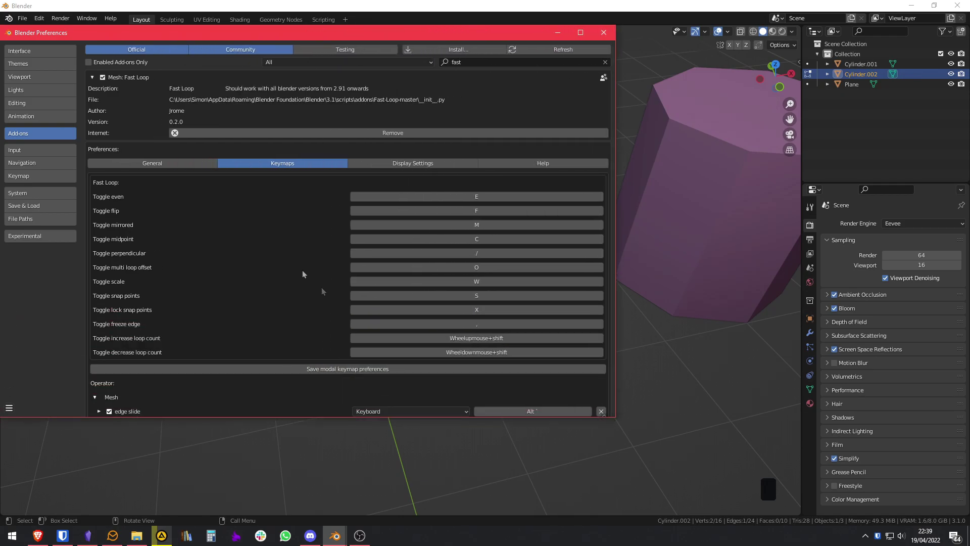
left_click(176, 162)
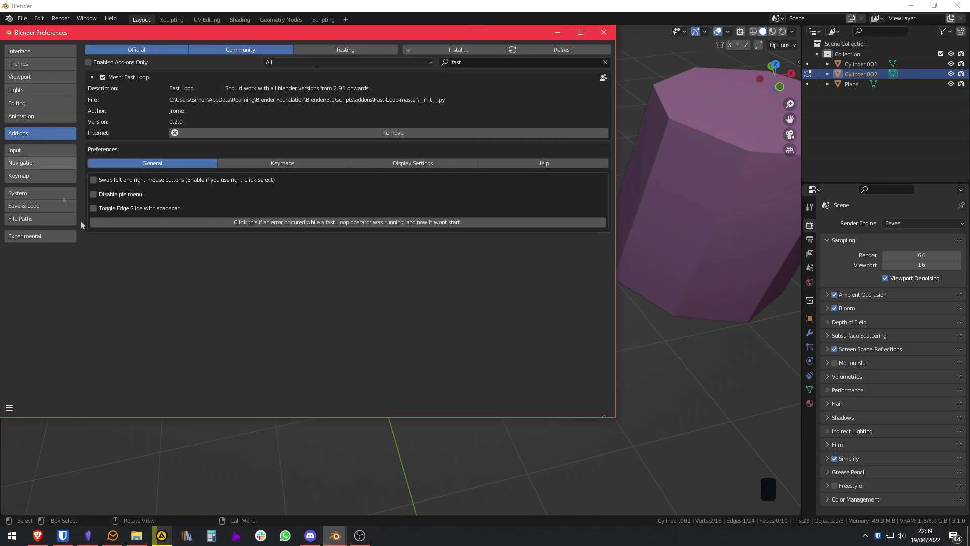
left_click(324, 162)
scroll(316, 174, "down", 2)
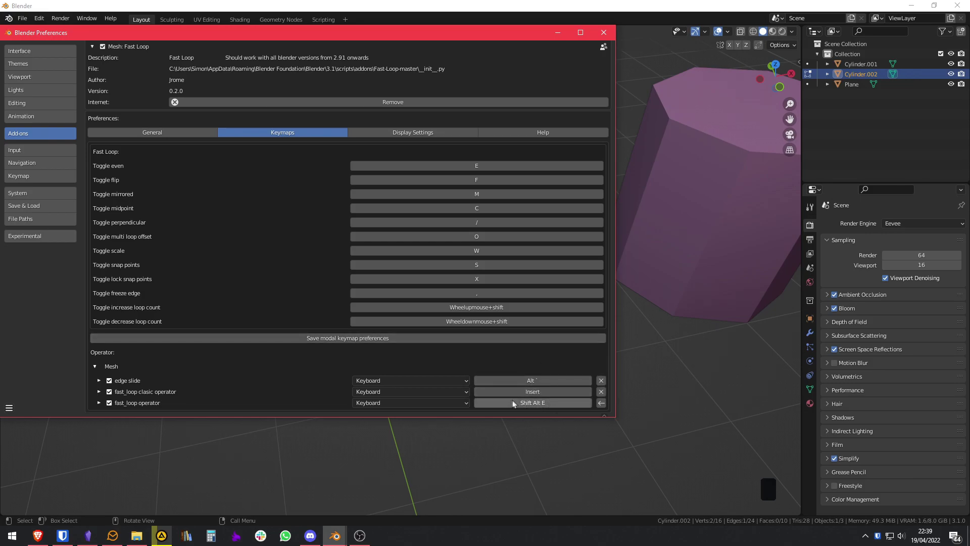
- Review Fast Loop's display settings and its help list of loop and edge slide controls, and close the Preferences
left_click(407, 133)
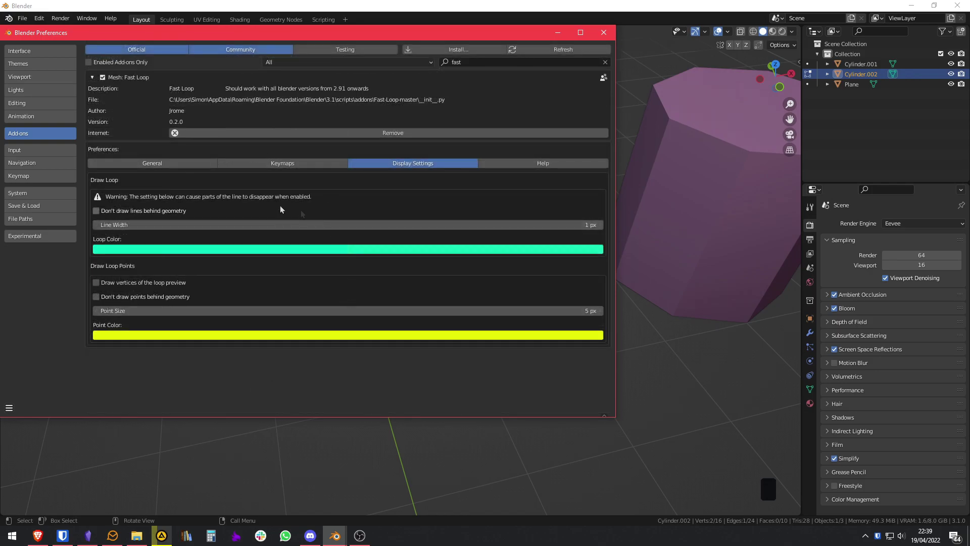
left_click(536, 166)
scroll(238, 308, "down", 5)
scroll(237, 307, "up", 3)
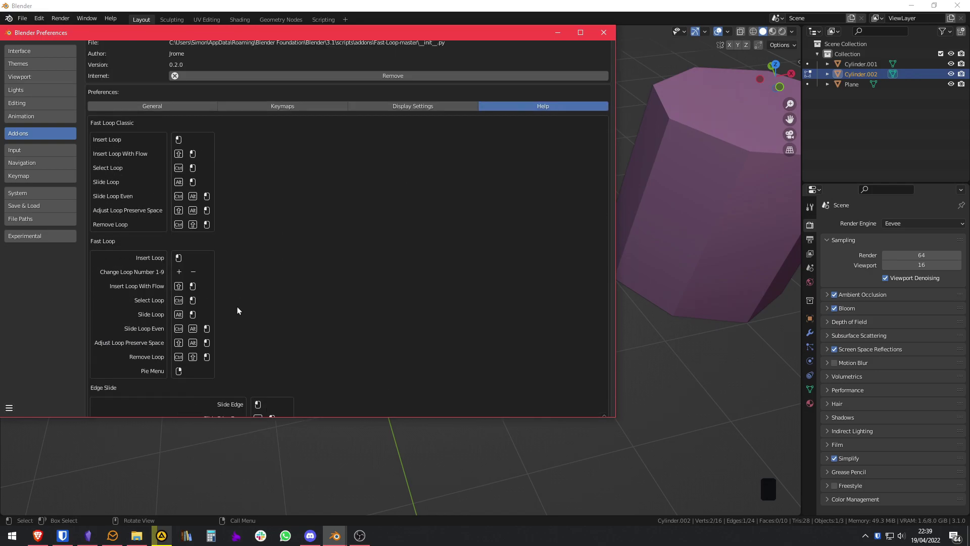
scroll(247, 300, "down", 3)
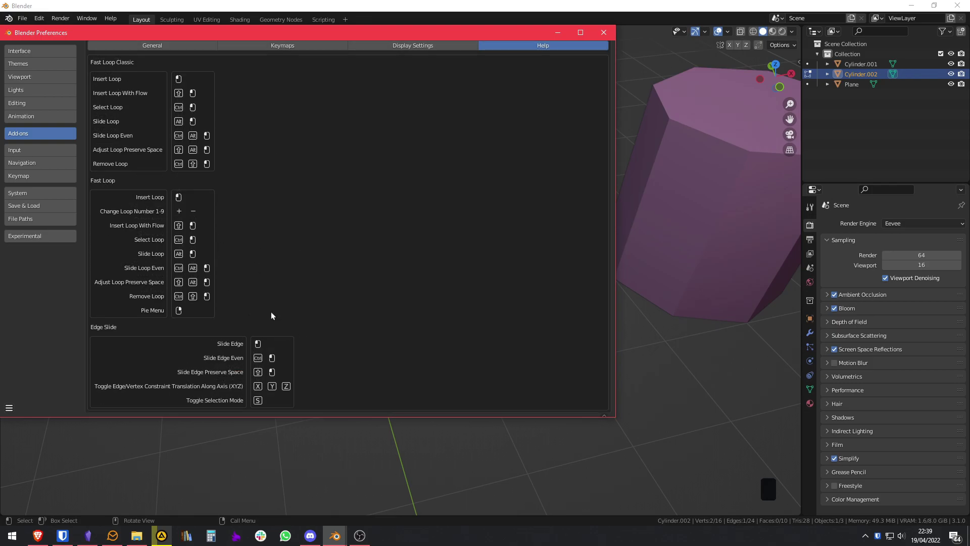
scroll(342, 311, "up", 5)
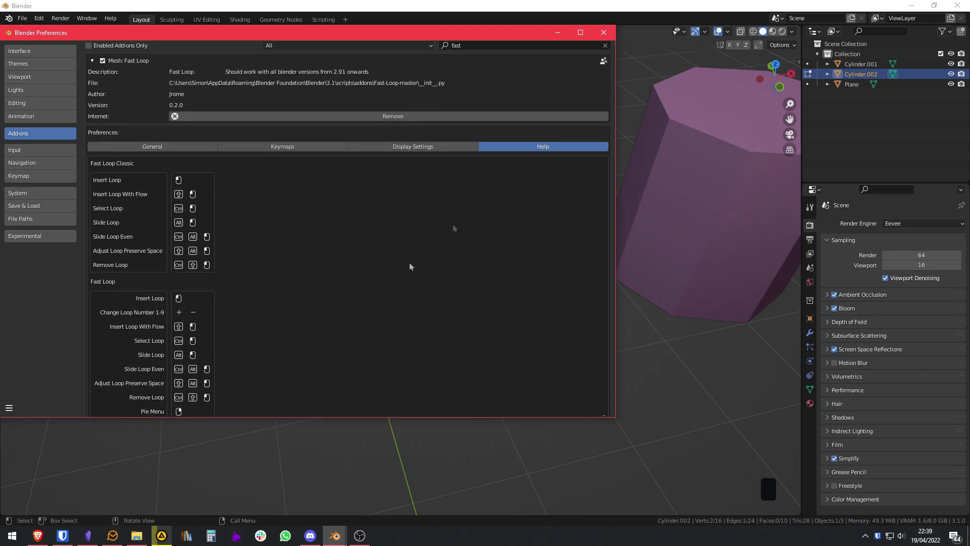
left_click(604, 32)
- Insert three Fast Loop cuts on the green cylinder: one vertical beside a side edge, one near the top rim and one near the bottom
middle_click_drag(548, 205, 464, 211)
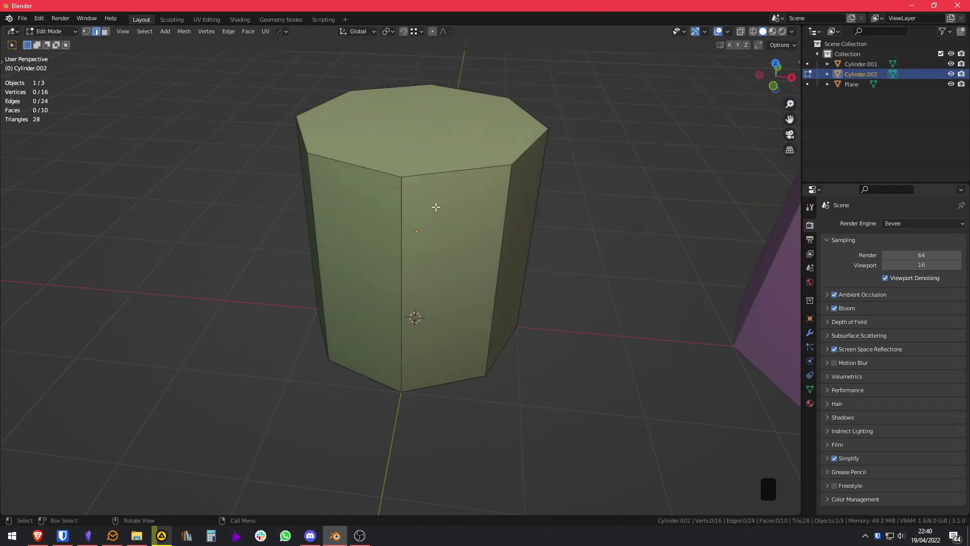
key("shift+alt+e")
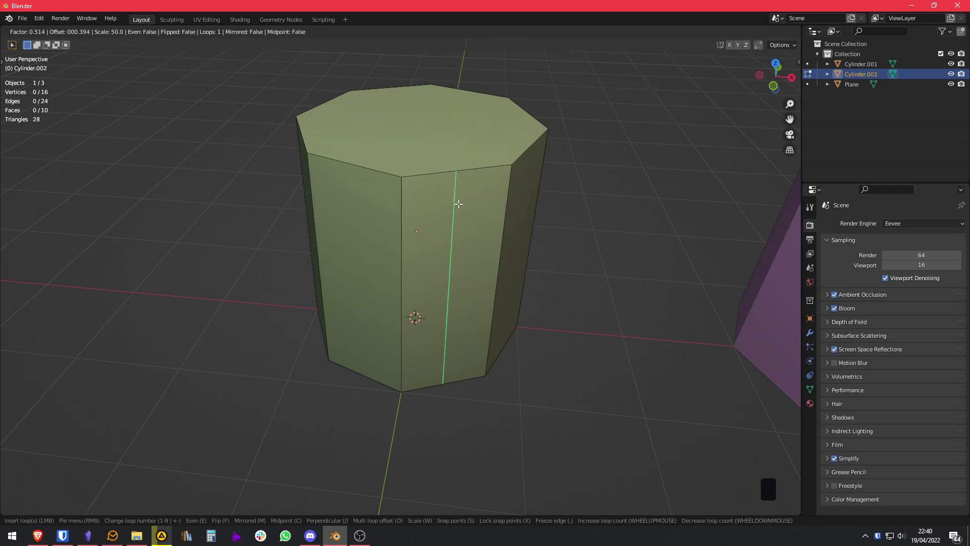
left_click(500, 174)
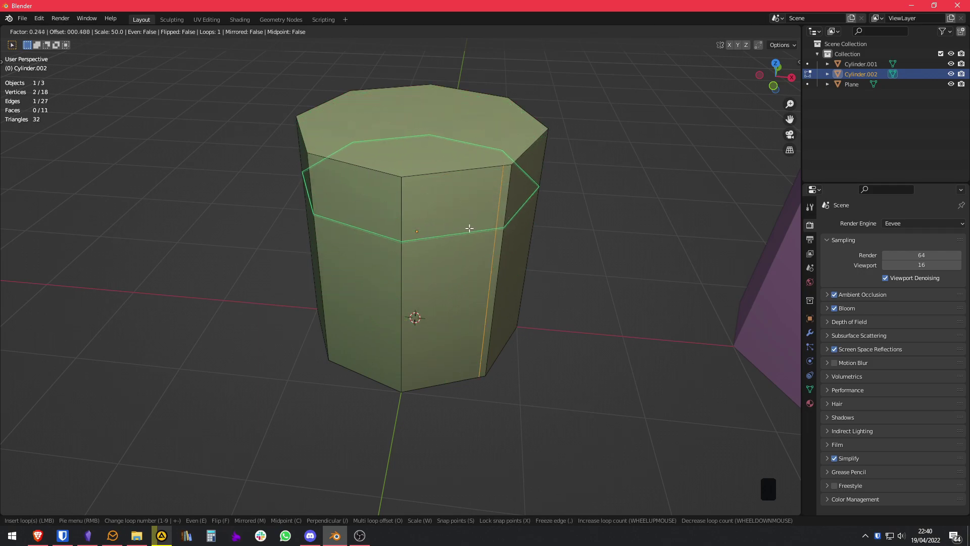
left_click(502, 175)
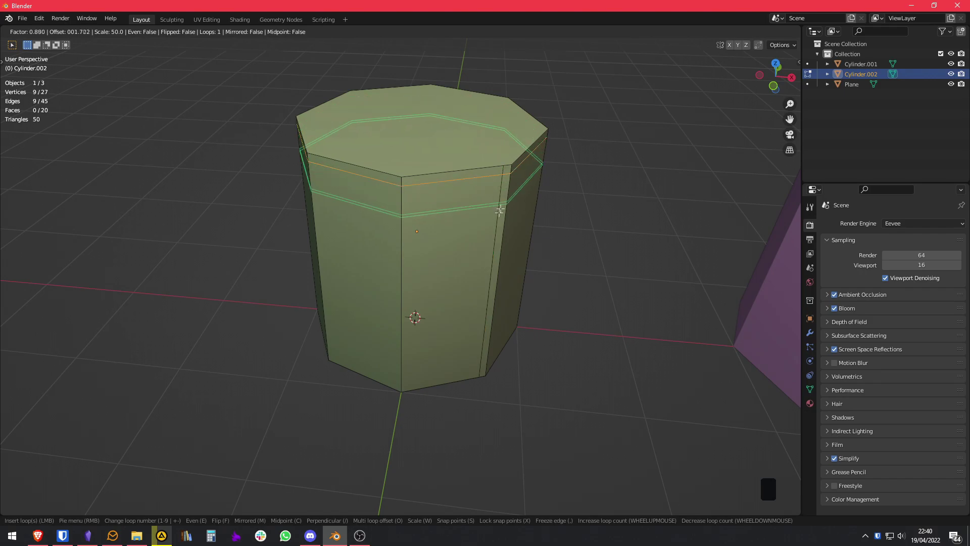
left_click(488, 369)
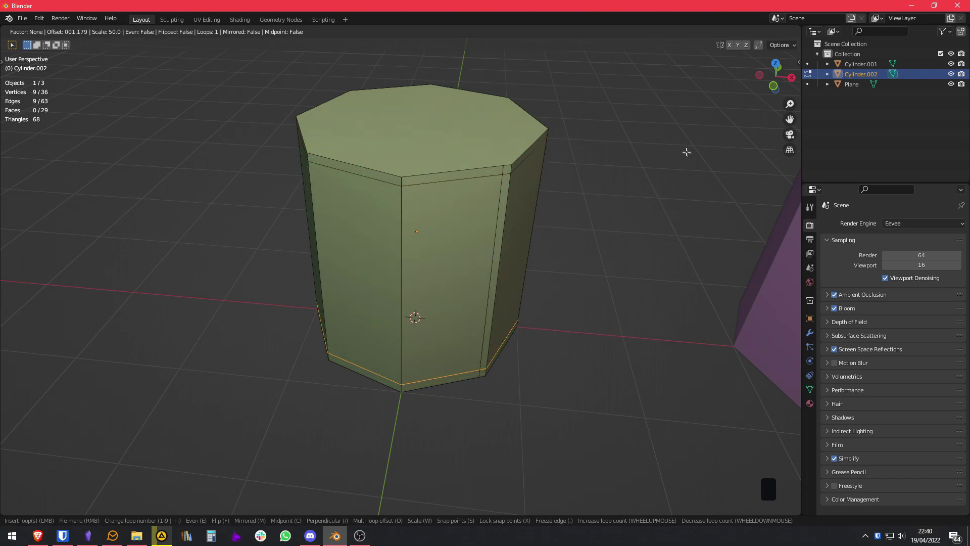
right_click(644, 150)
left_click(410, 190)
key("Escape")
key("Escape")
- Select the cylinder's upper vertices in front view with X-ray enabled and raise them about 43.7 m along Z
key("KP_1")
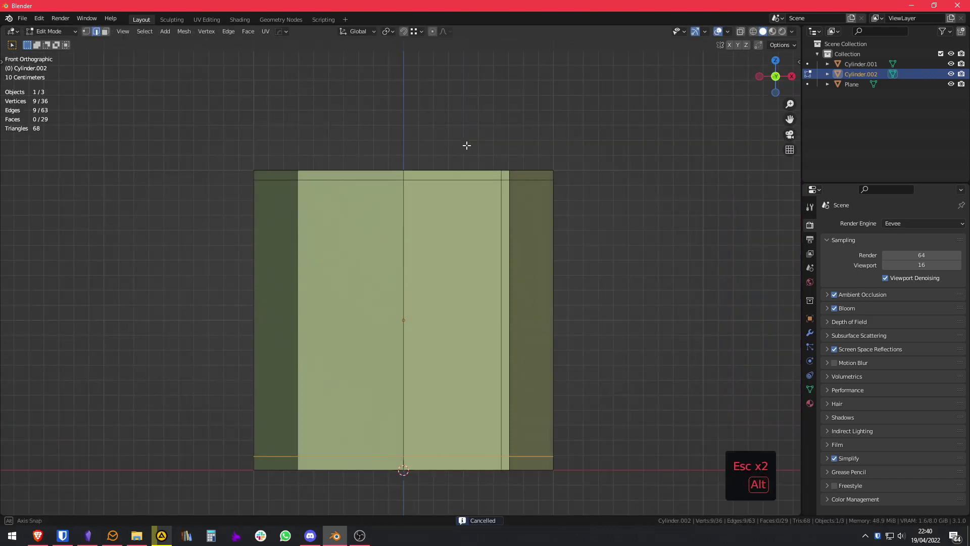
key("Tab")
key("alt+z")
left_click_drag(202, 128, 697, 257)
scroll(571, 162, "down", 11)
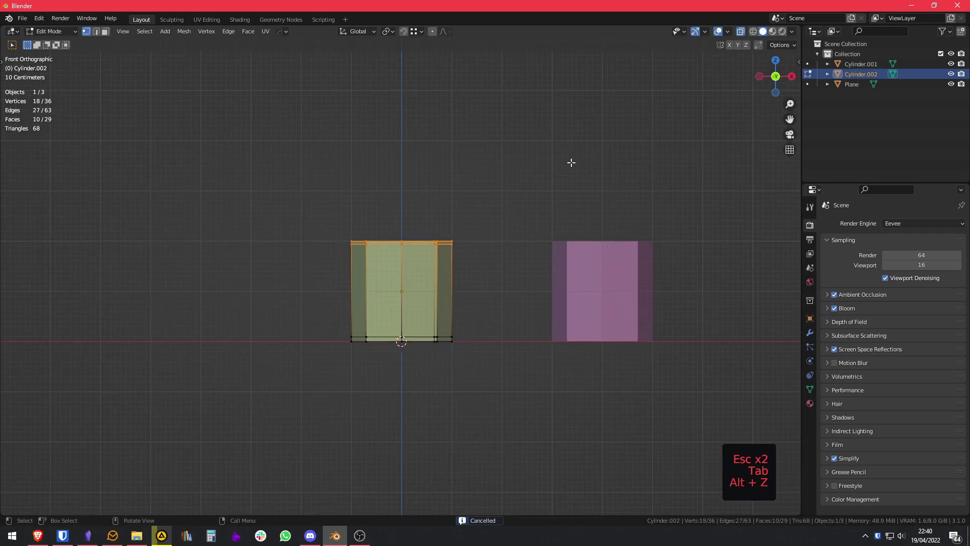
key("g")
key("z")
left_click(547, 410)
- Add one standard loop cut around the stretched cylinder and edge-slide it up to just below the top rim
middle_click_drag(530, 76, 484, 455, "shift")
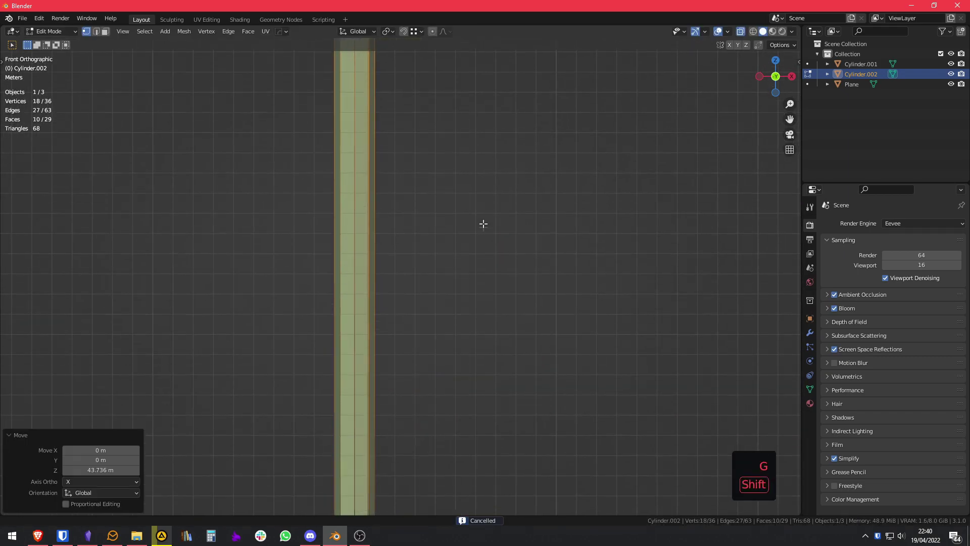
middle_click_drag(415, 75, 493, 419, "shift")
scroll(494, 329, "up", 4)
middle_click_drag(486, 132, 486, 246, "shift")
scroll(396, 418, "up", 5)
key("ctrl+r")
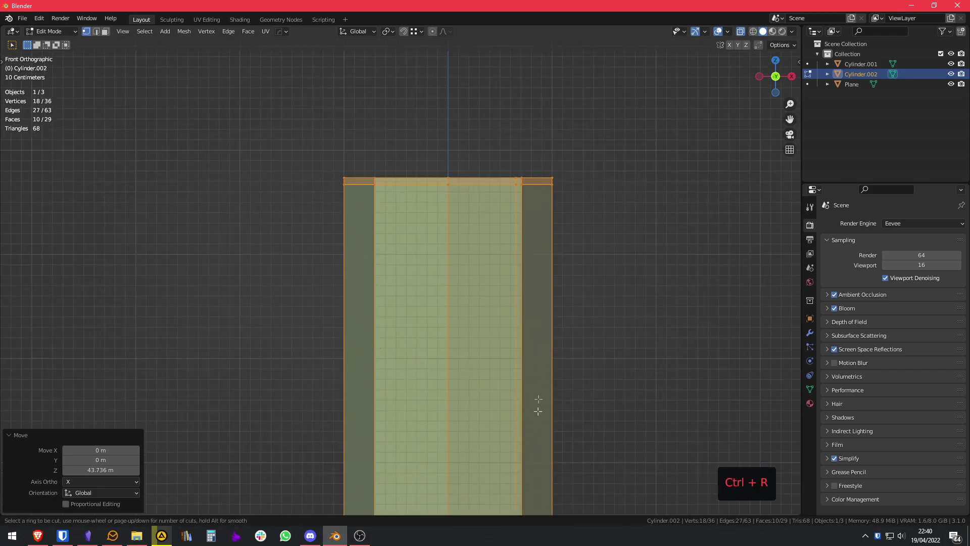
left_click(371, 424)
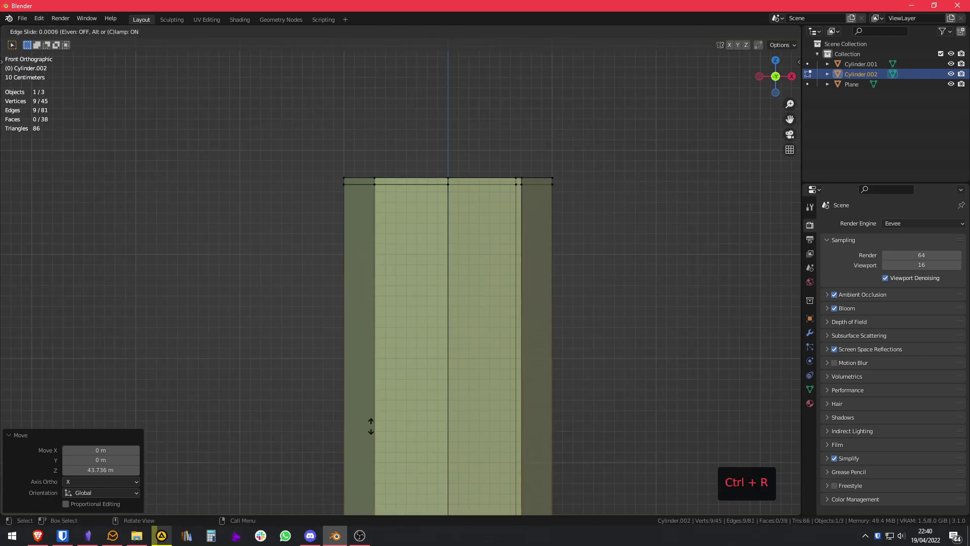
left_click(616, 87)
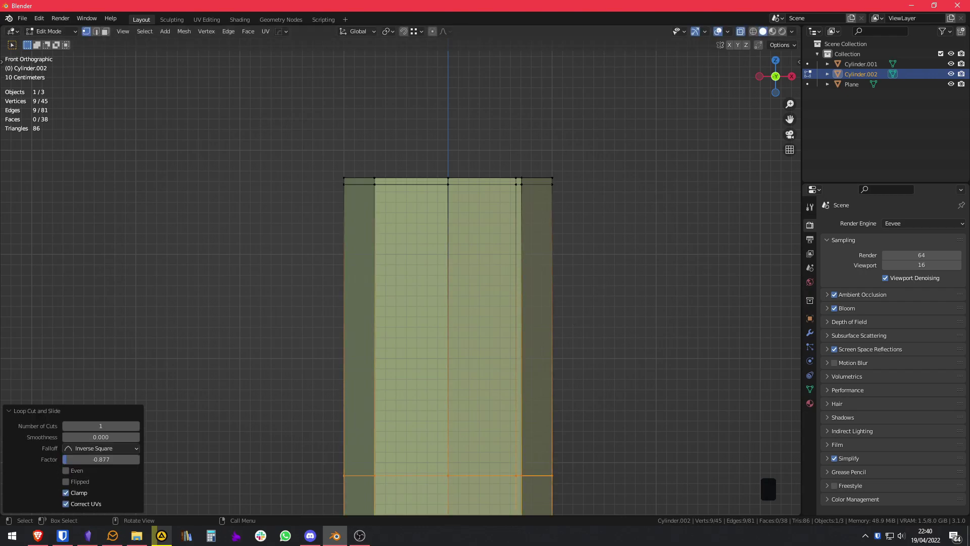
key("g")
key("g")
left_click(616, 5)
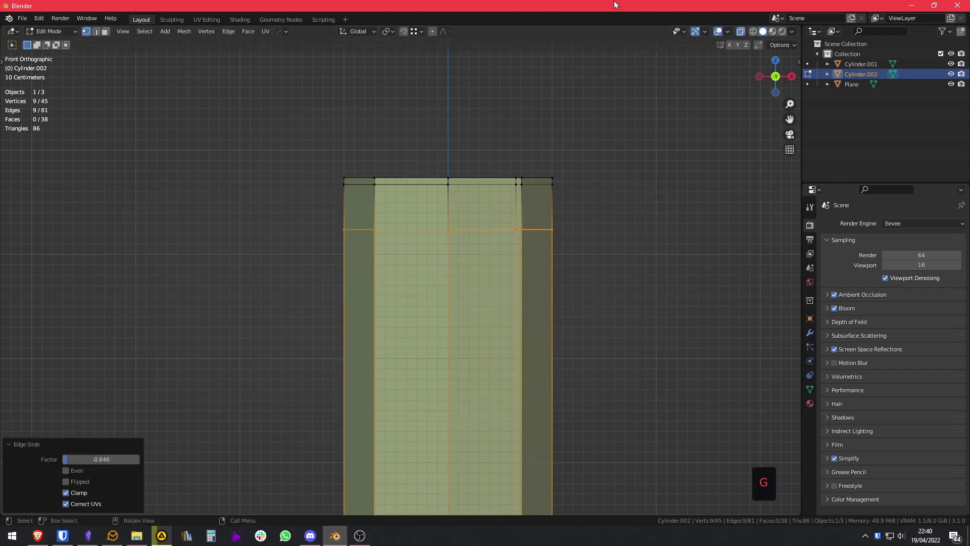
- Select the standard loop cut below the stretched cylinder's top rim in edge mode and dissolve it
scroll(545, 342, "down", 10)
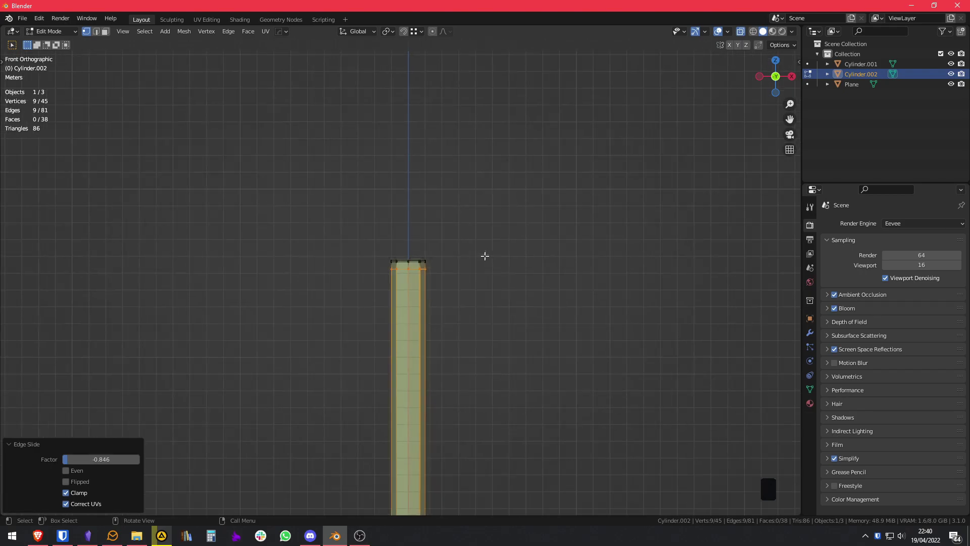
middle_click_drag(480, 258, 473, 290)
key("ctrl")
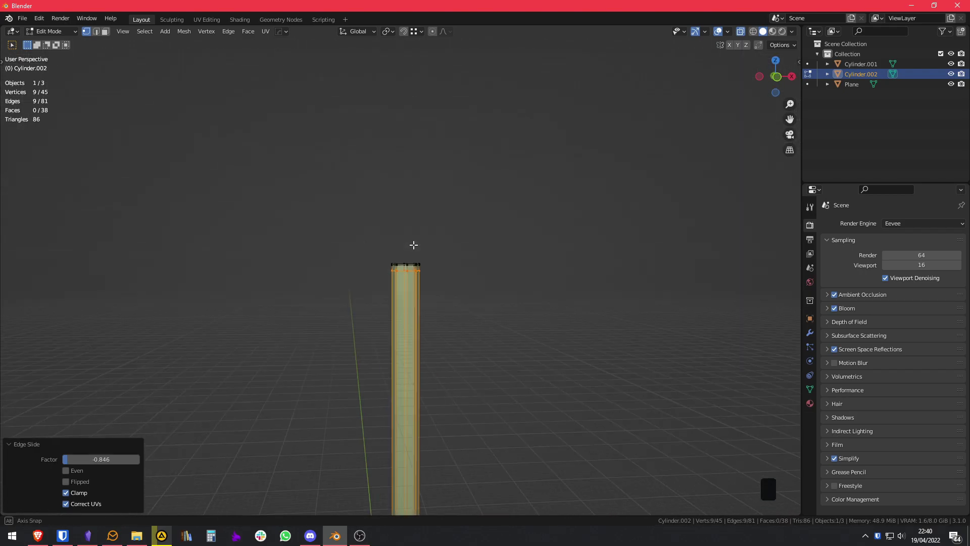
scroll(414, 245, "up", 3)
key("ctrl+x")
key("ctrl+z")
scroll(443, 274, "up", 3)
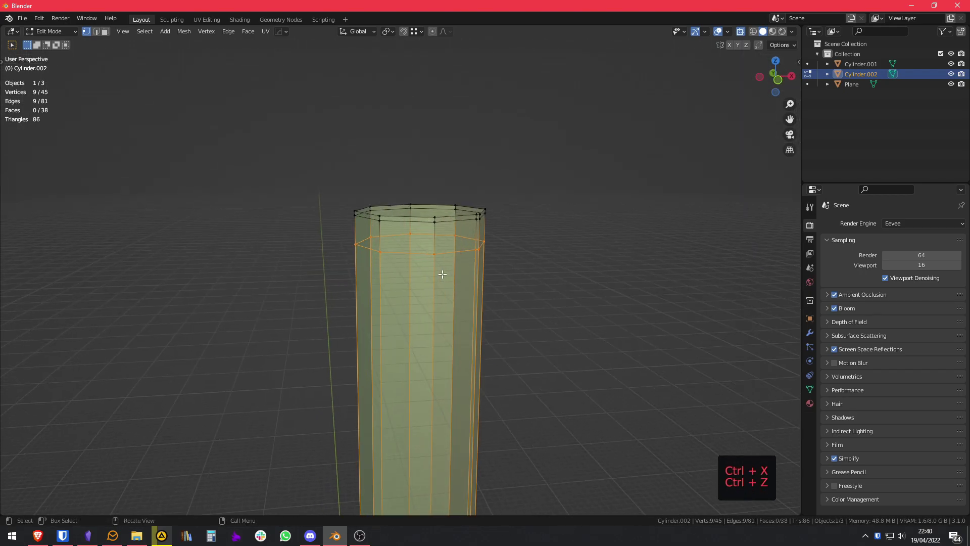
left_click(535, 270)
key("Tab")
left_click(447, 255, "alt")
key("ctrl+x")
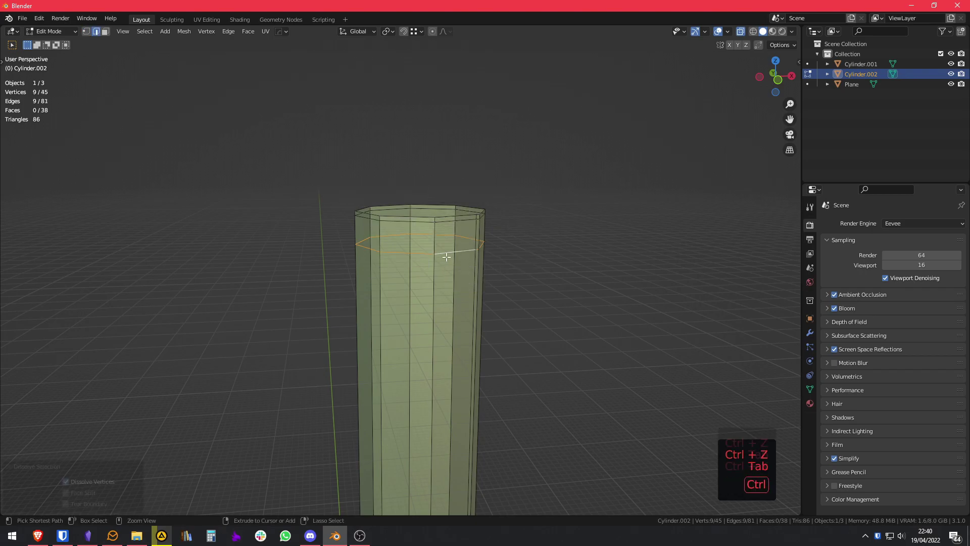
- Insert four horizontal Fast Loop cuts around the stretched green cylinder, with one just below the top rim and the others lower down
middle_click_drag(448, 256, 429, 286)
scroll(429, 286, "up", 2)
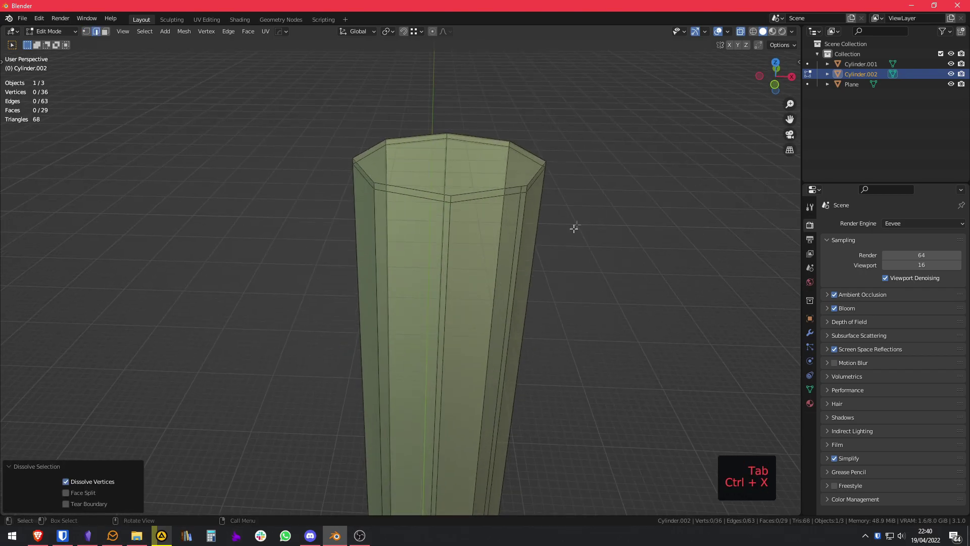
middle_click_drag(574, 228, 539, 238)
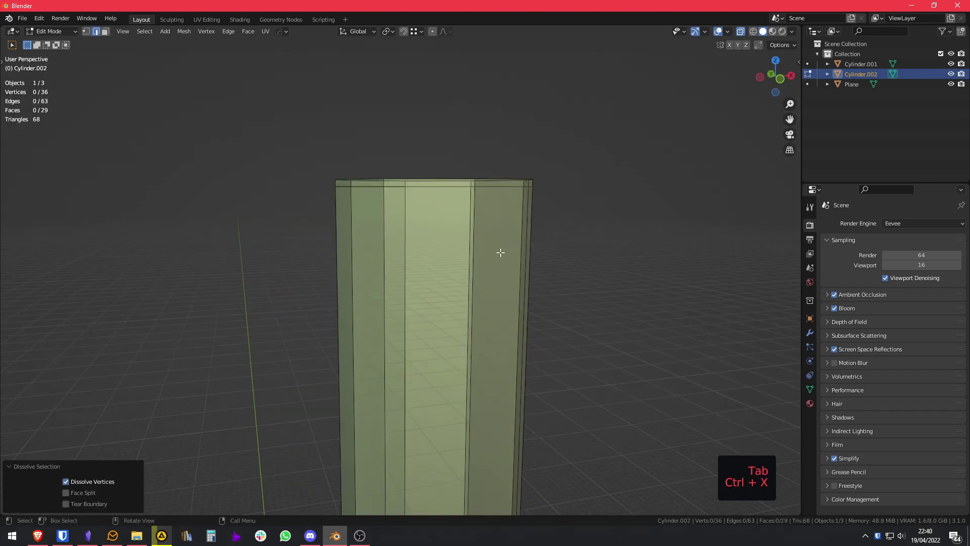
key("alt+z")
key("shift+alt+e")
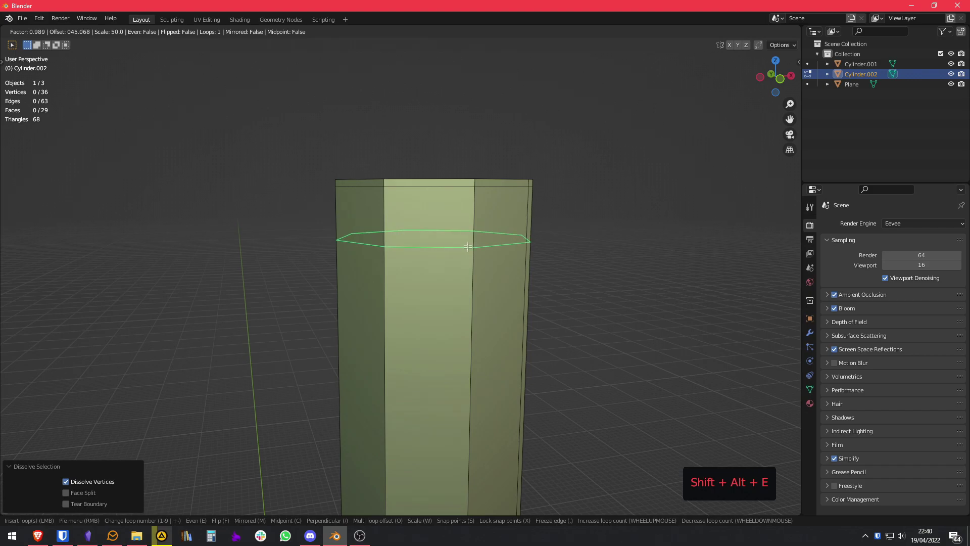
left_click(457, 438)
right_click(634, 303)
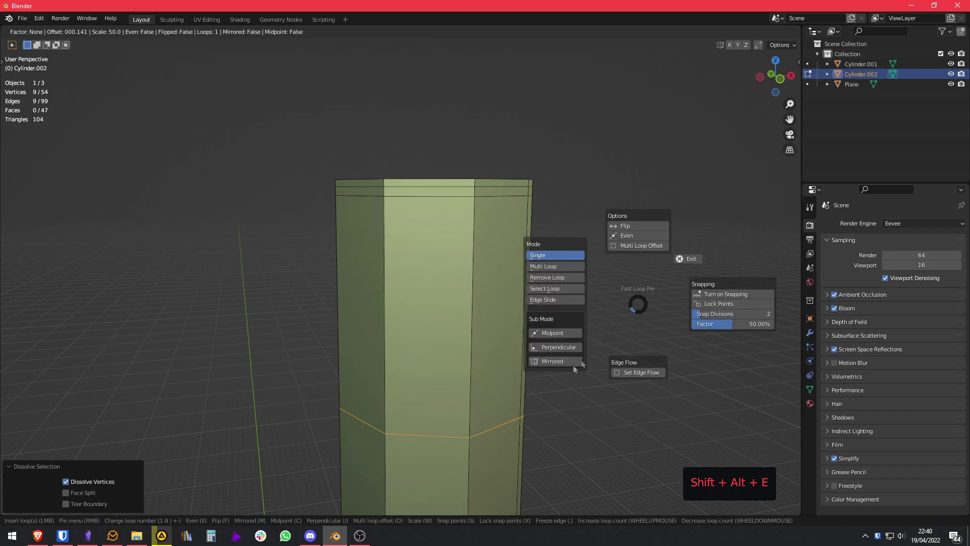
right_click(573, 365)
key("Escape")
scroll(494, 416, "down", 5)
middle_click_drag(503, 398, 512, 205, "shift")
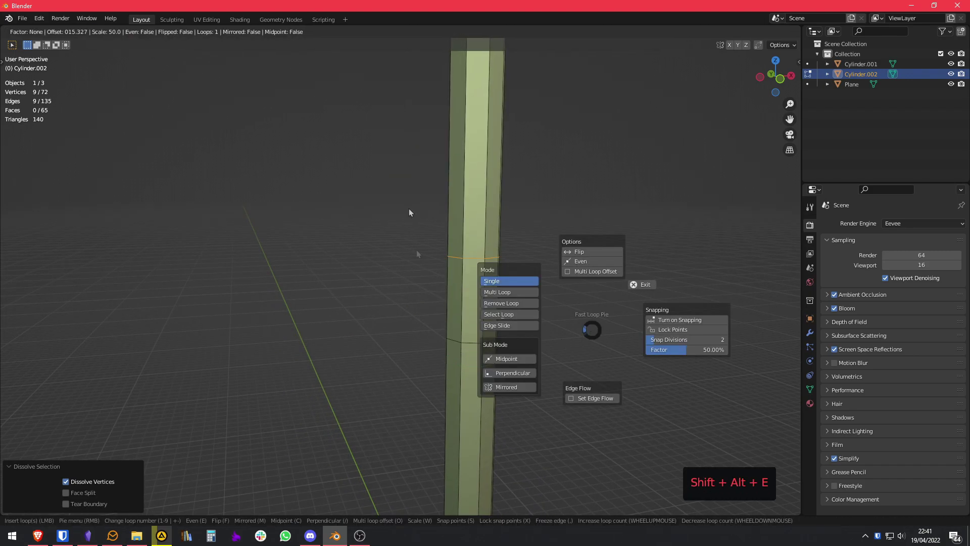
key("Escape")
scroll(466, 221, "down", 3)
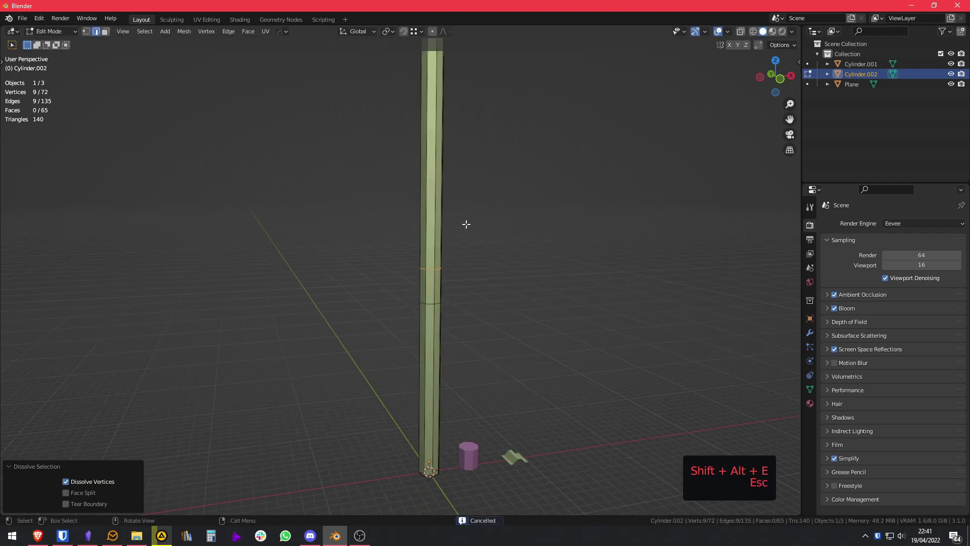
- Undo the green cylinder's edits back through the Z stretch and the Fast Loop cut near its bottom
key("ctrl+z")
key("ctrl+z")
key("ctrl+z")
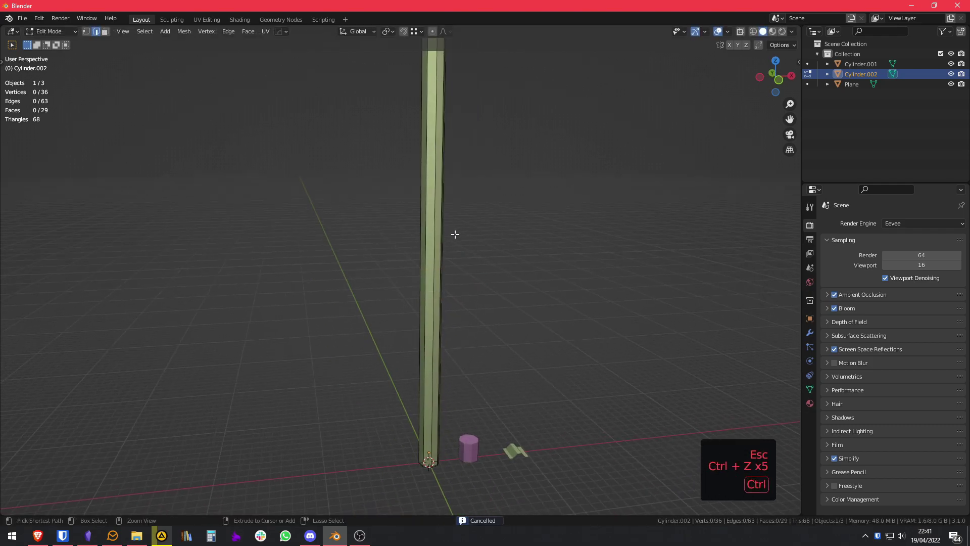
key("ctrl+z")
key("ctrl+z")
key("ctrl+z")
key("ctrl+z")
key("ctrl+z")
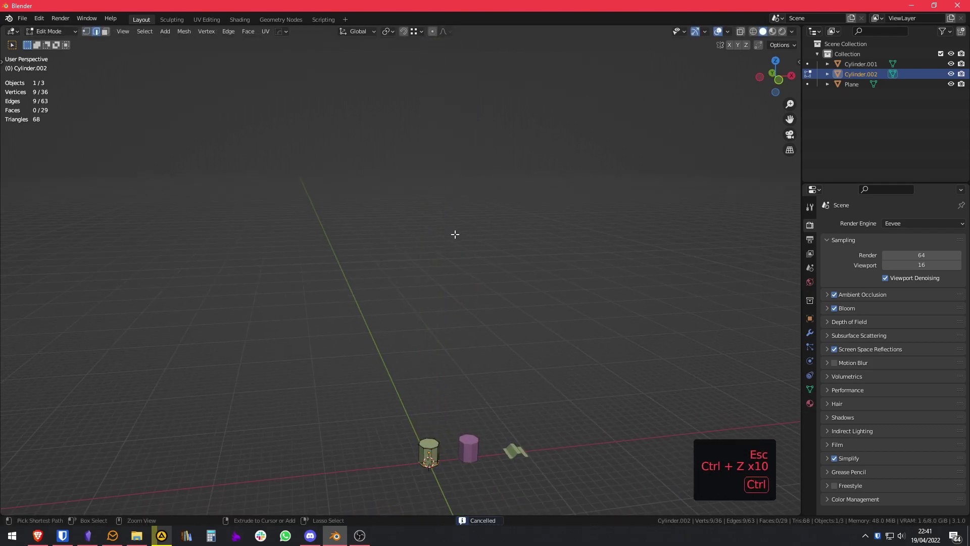
key("ctrl+z")
- Dissolve the horizontal loop near the green cylinder's top rim and the vertical cut beside its side edge
middle_click_drag(462, 270, 463, 91, "shift")
scroll(459, 171, "up", 5)
middle_click_drag(458, 170, 452, 217)
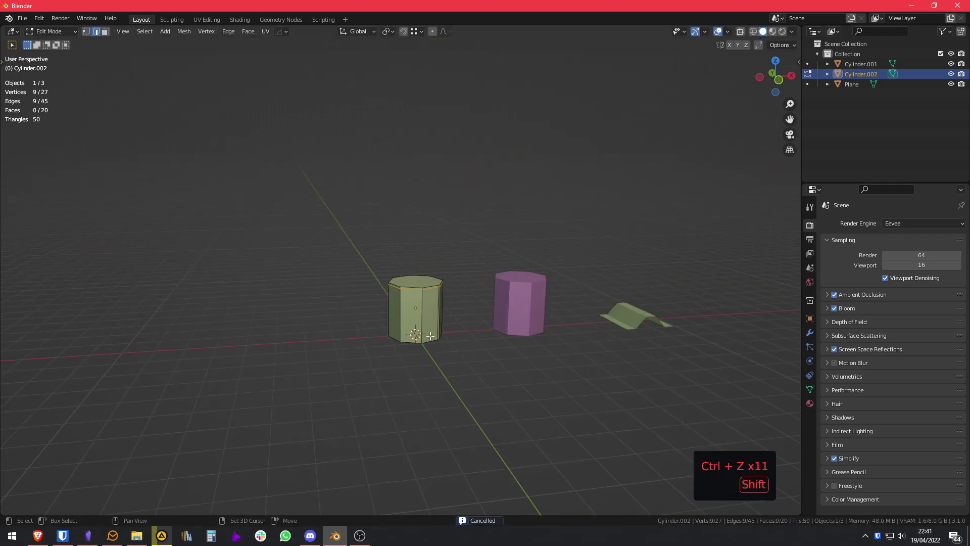
scroll(450, 330, "up", 4)
key("ctrl+x")
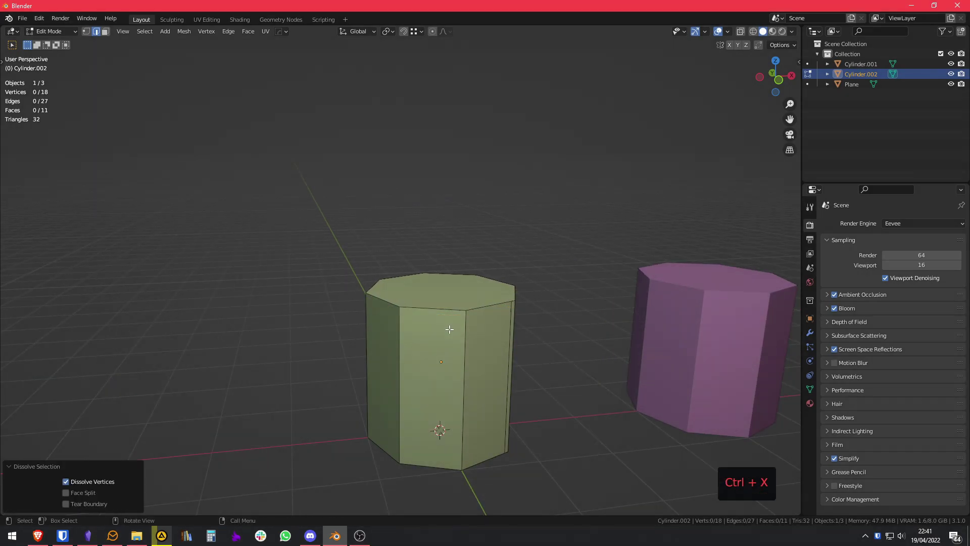
middle_click_drag(458, 330, 534, 315)
left_click(508, 351)
key("ctrl+x")
- Insert two vertical Fast Loop cuts by eye near the middle of two of the green cylinder's side faces
middle_click_drag(533, 316, 482, 233, "shift")
scroll(528, 233, "up", 2)
key("shift+alt+e")
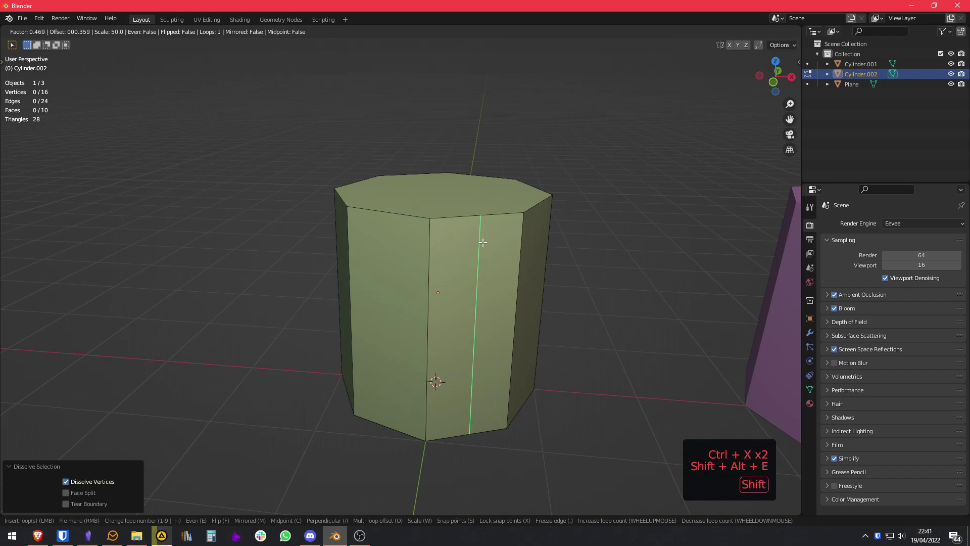
left_click(483, 243, "shift")
middle_click_drag(483, 344, 578, 386)
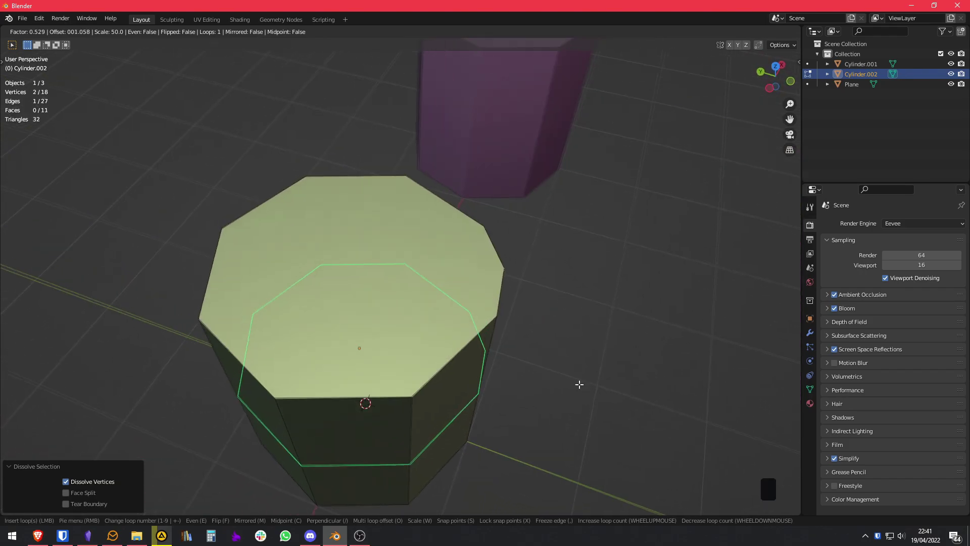
middle_click_drag(507, 277, 512, 304)
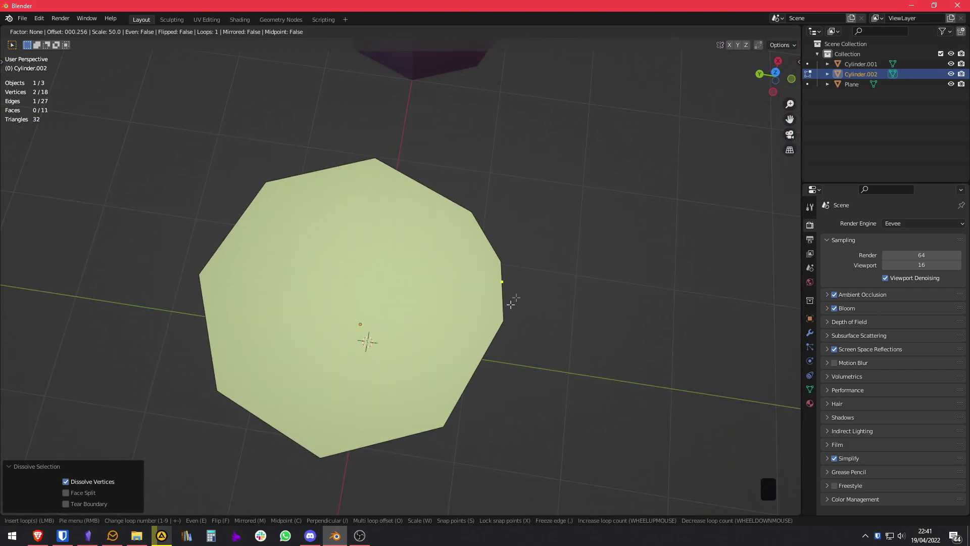
key("ctrl+KP_3")
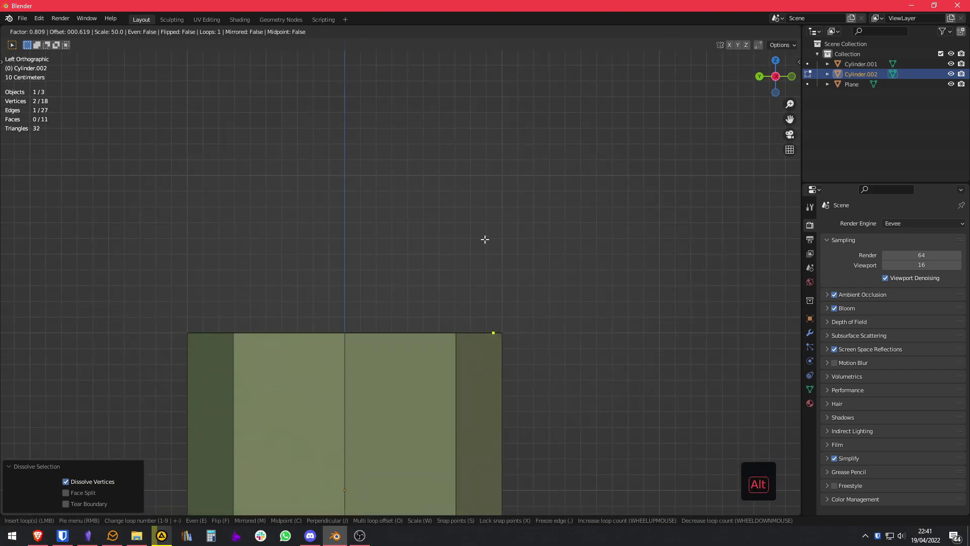
middle_click_drag(563, 352, 458, 180, "shift")
left_click(519, 210)
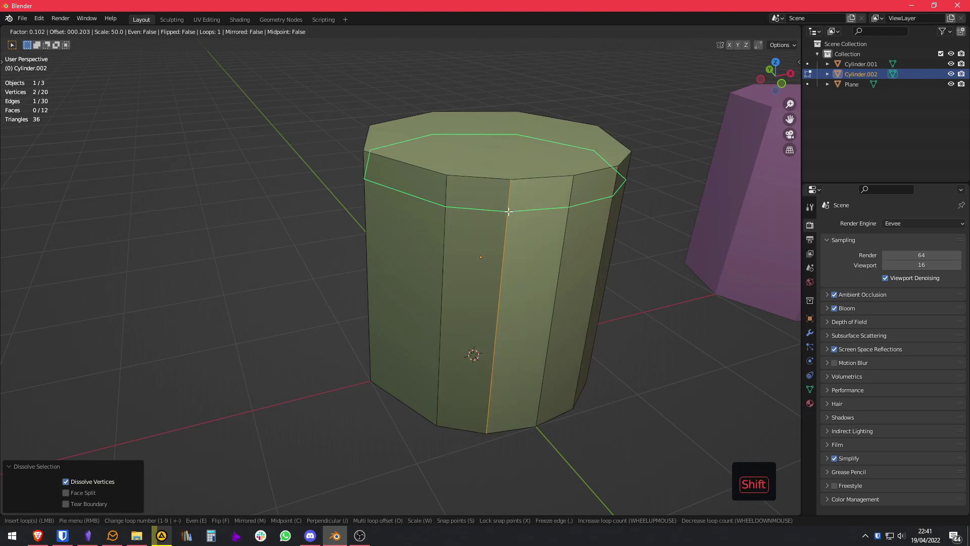
- Insert more vertical Fast Loop cuts by eye around the green cylinder's other side faces, undoing the stray horizontal loop
left_click(400, 207)
middle_click_drag(401, 180, 500, 186)
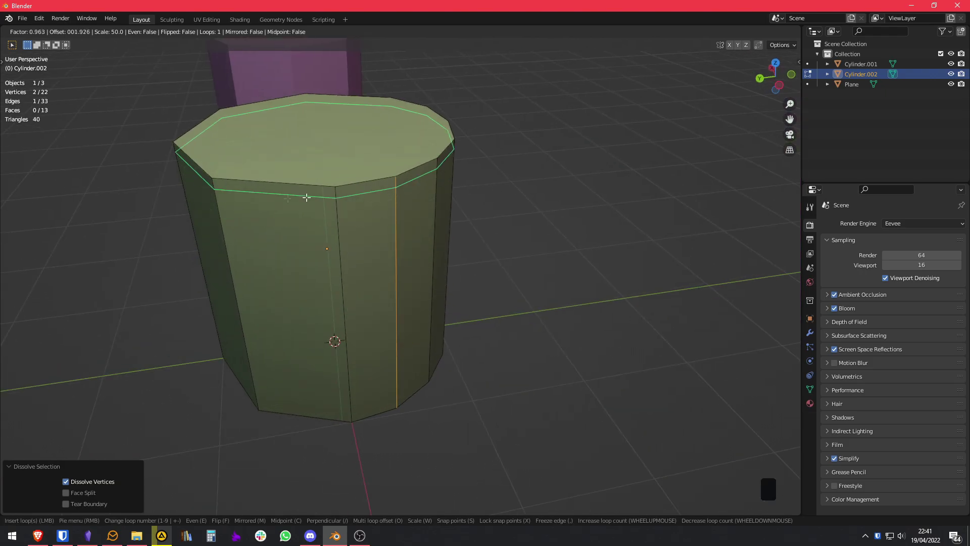
left_click(271, 200)
middle_click_drag(269, 202, 645, 285, "shift")
left_click(541, 253)
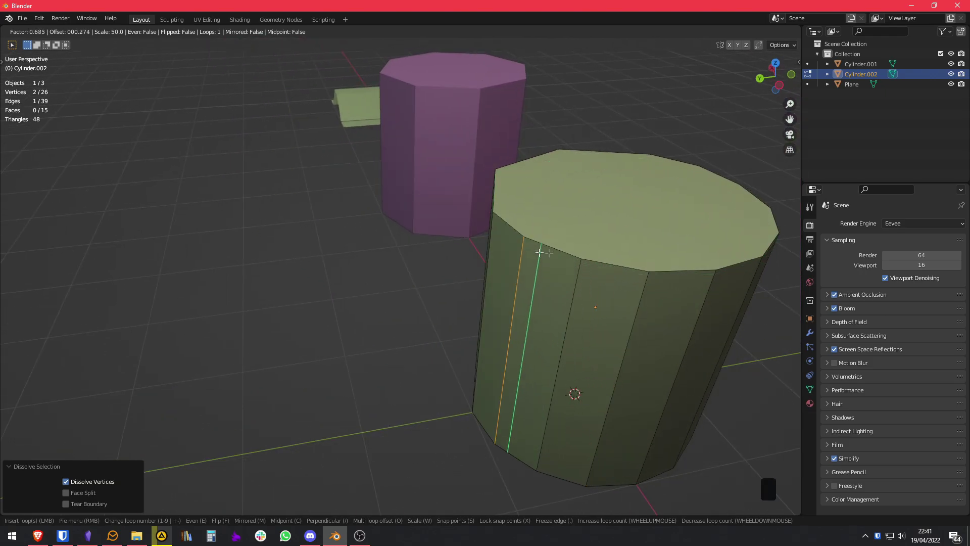
middle_click_drag(540, 253, 385, 263)
left_click(417, 264, "shift")
left_click(337, 230, "shift")
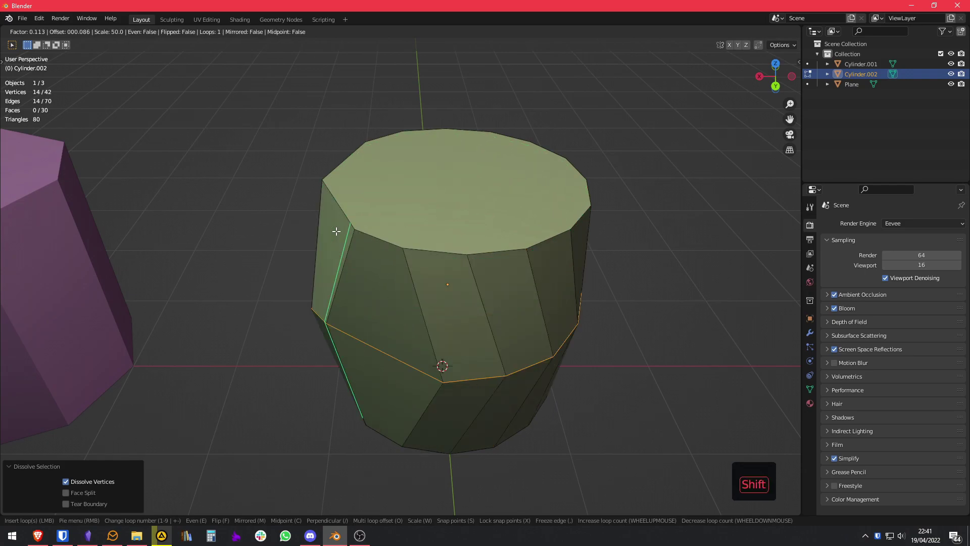
key("ctrl+z")
left_click(338, 214, "shift")
middle_click_drag(336, 214, 621, 230)
left_click(423, 277)
- Undo all the vertical Fast Loop cuts placed by eye on the green cylinder
key("ctrl+z")
key("ctrl+z")
key("ctrl+z")
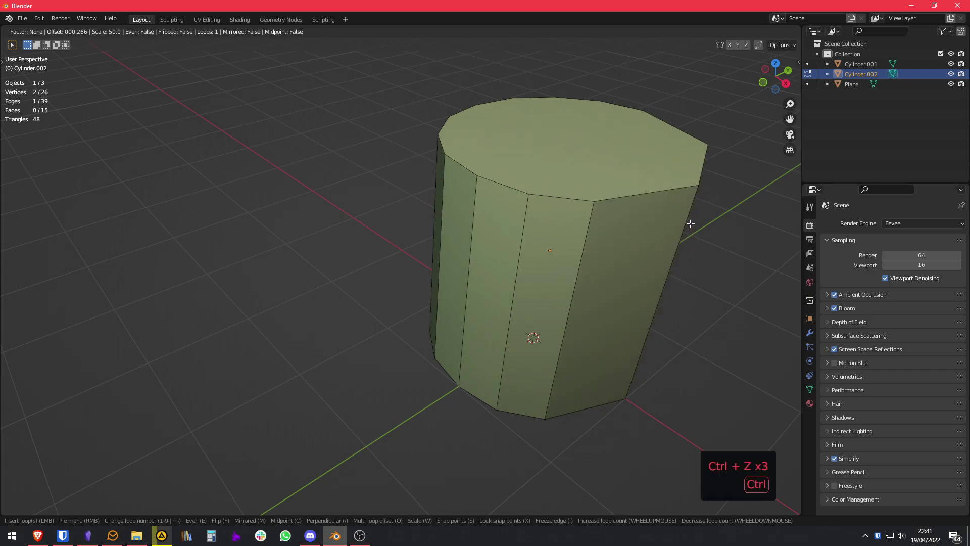
key("ctrl+z")
key("ctrl+z")
key("ctrl+z")
key("ctrl+z")
key("ctrl+z")
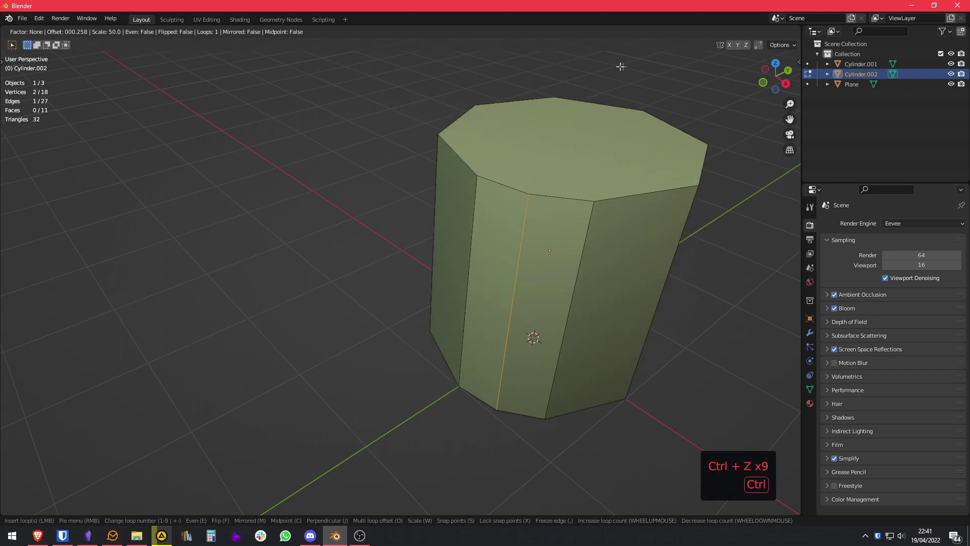
- Insert four vertical Fast Loop cuts in Midpoint mode, centred on four neighbouring side faces, undoing an extra loop
middle_click_drag(540, 180, 490, 228, "shift")
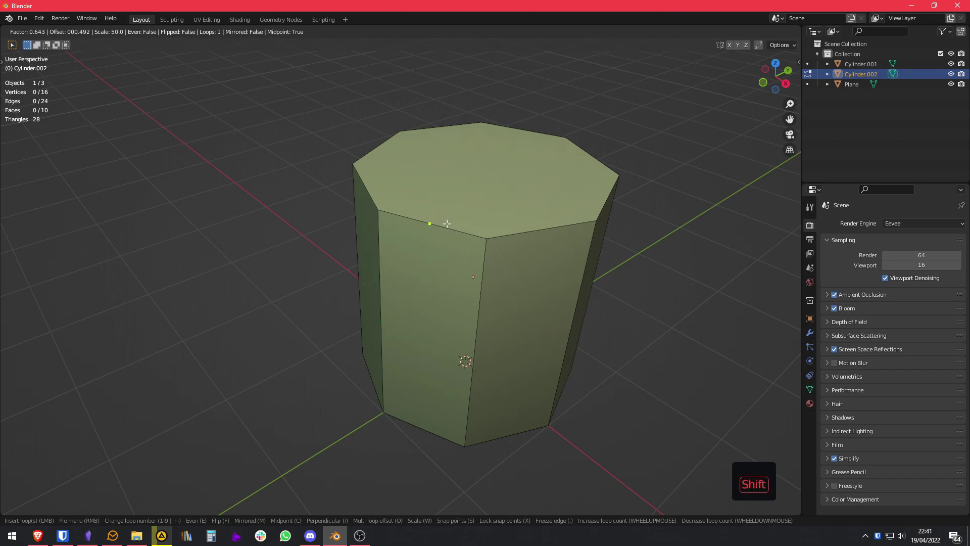
left_click(436, 254)
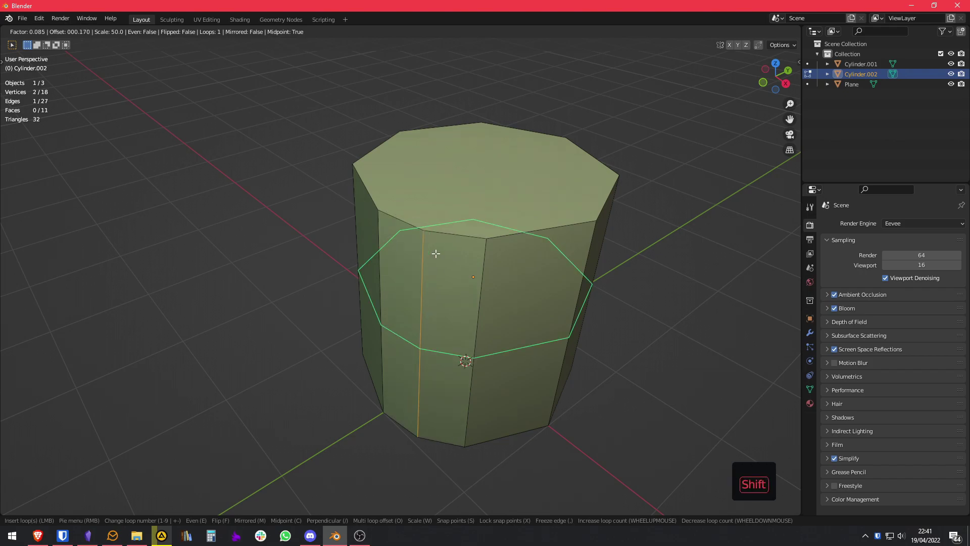
left_click(533, 265)
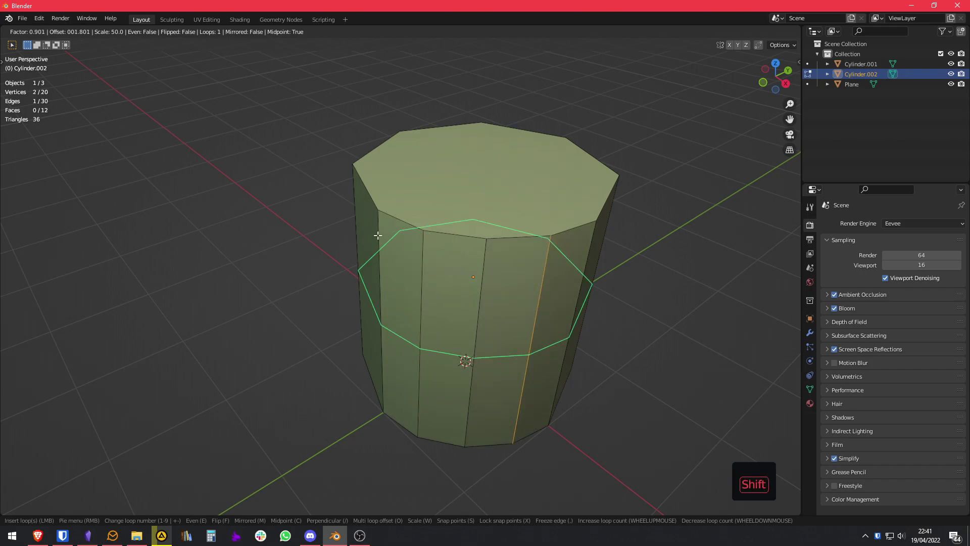
left_click(365, 196)
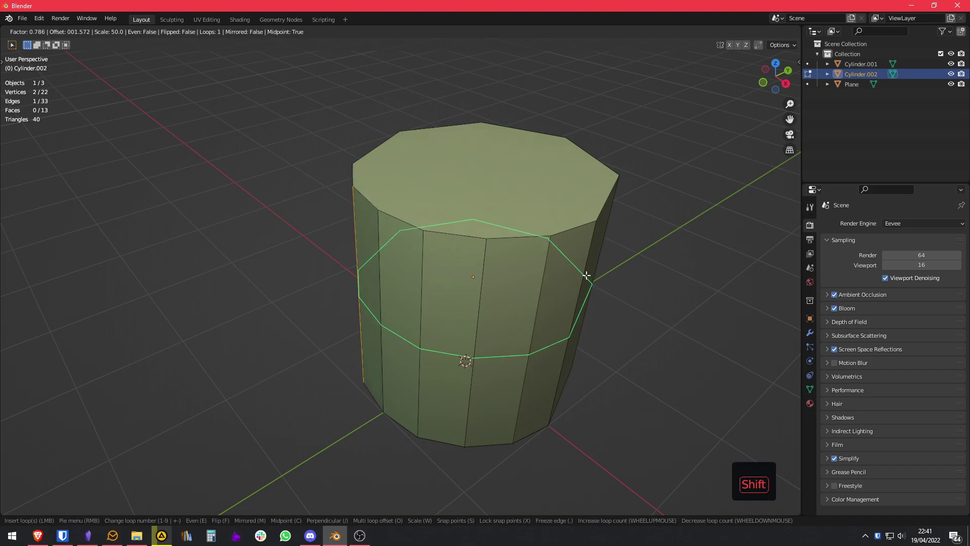
left_click(568, 244)
left_click(511, 263)
key("ctrl+z")
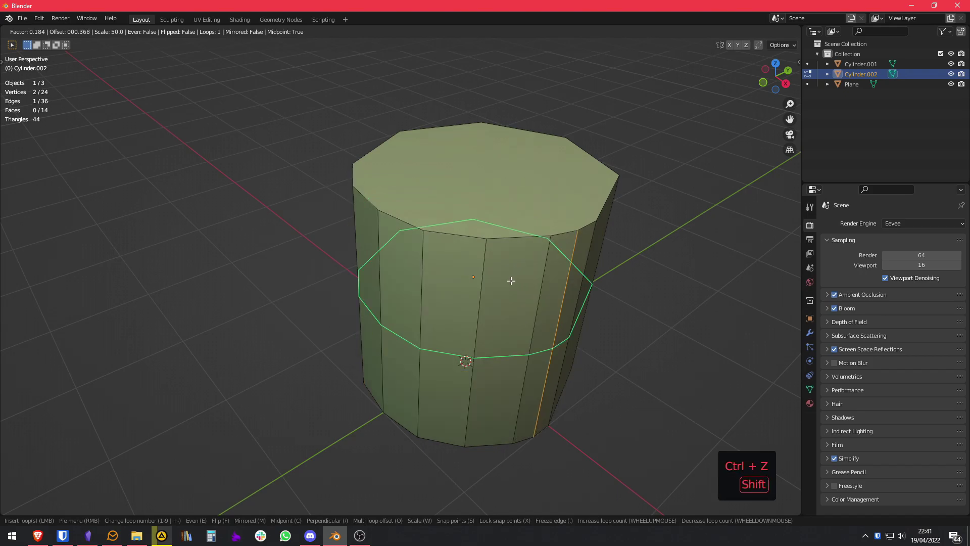
- Split four of the narrowed side faces of the green cylinder with further vertical midpoint Fast Loop cuts
left_click(511, 246)
left_click(468, 246)
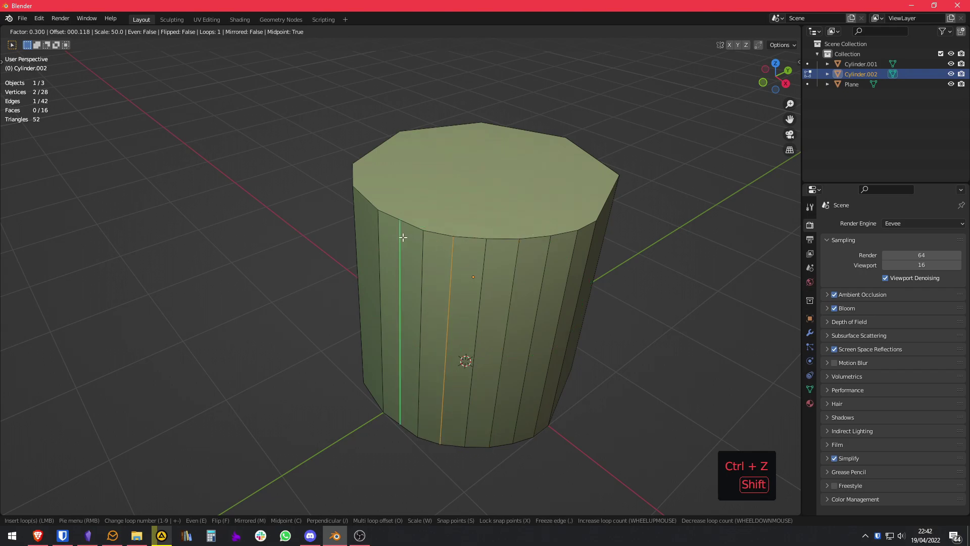
left_click(399, 234)
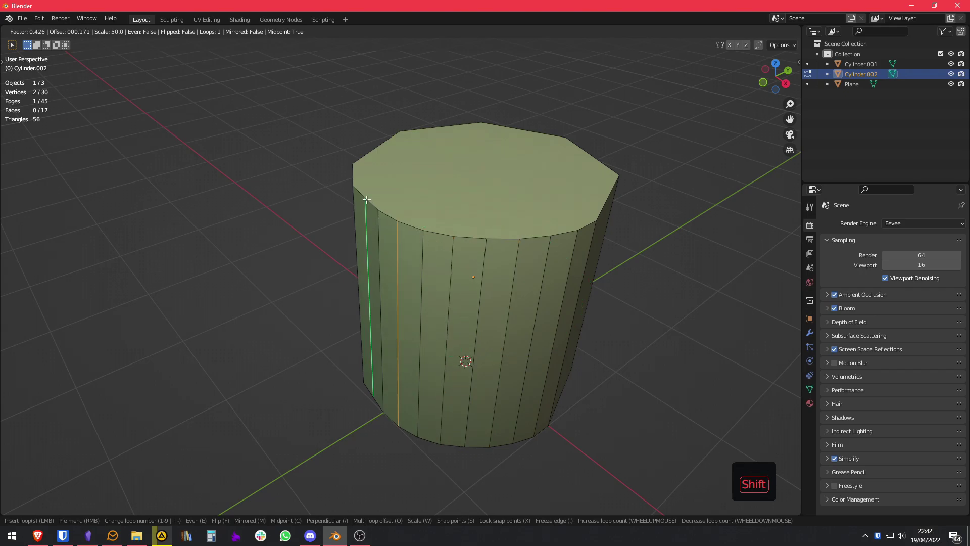
left_click(366, 199)
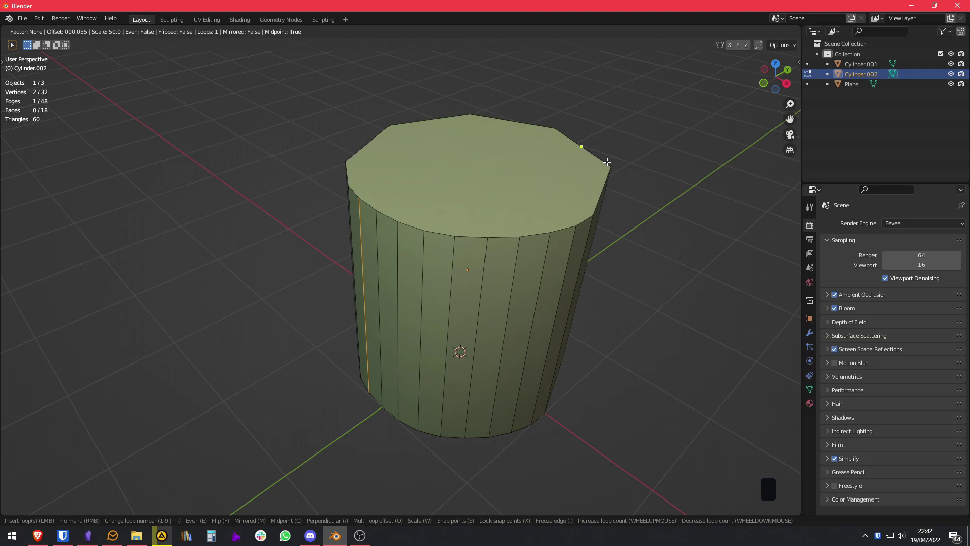
- Switch Fast Loop to Remove Loop mode and remove five vertical cuts from the green cylinder
right_click(401, 208)
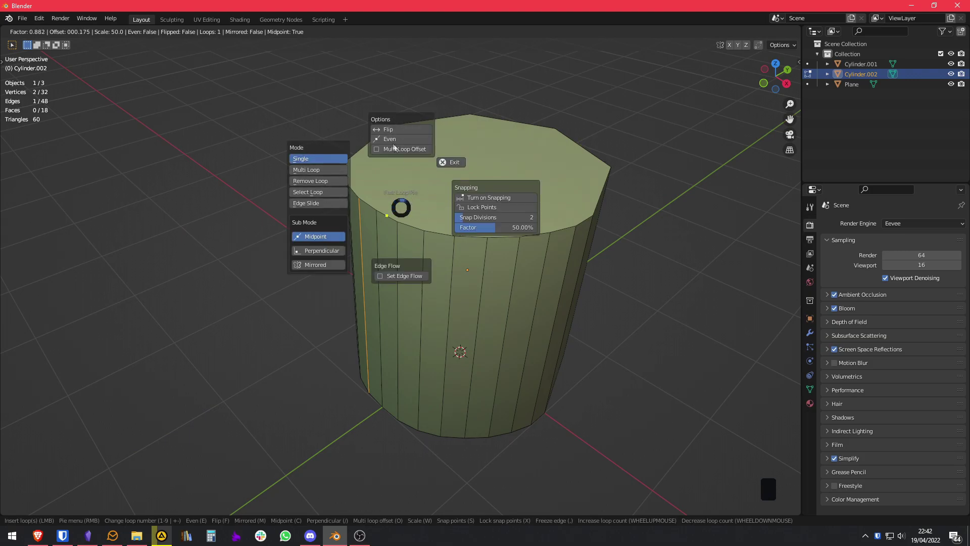
left_click(317, 181)
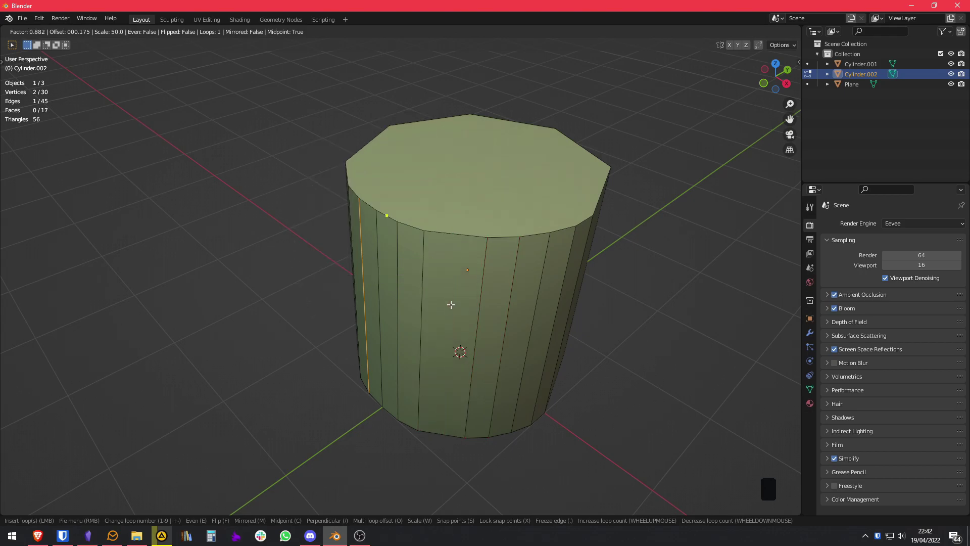
left_click(386, 320)
middle_click_drag(424, 290, 614, 319)
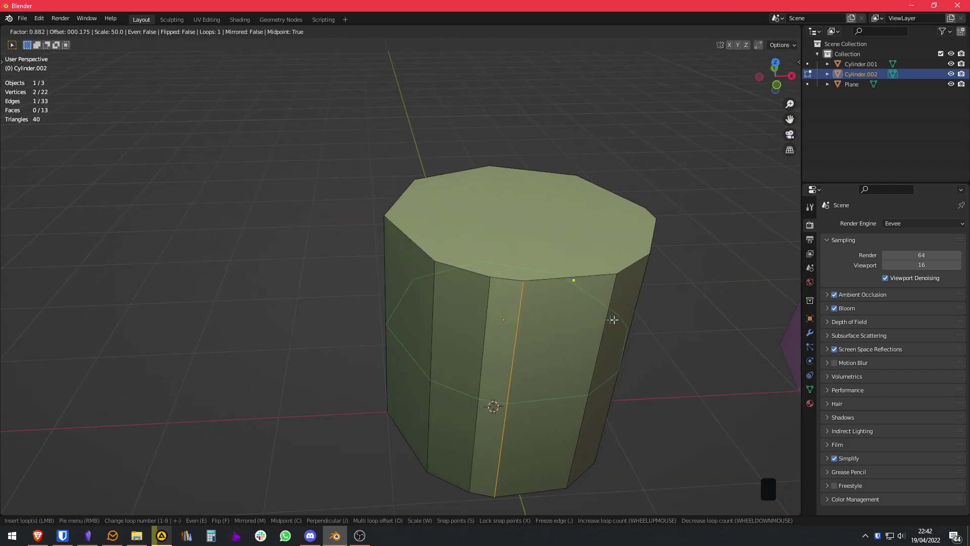
- Raise the Fast Loop count to 8 and insert the eight horizontal loops around the middle of the green cylinder
middle_click_drag(660, 271, 359, 275)
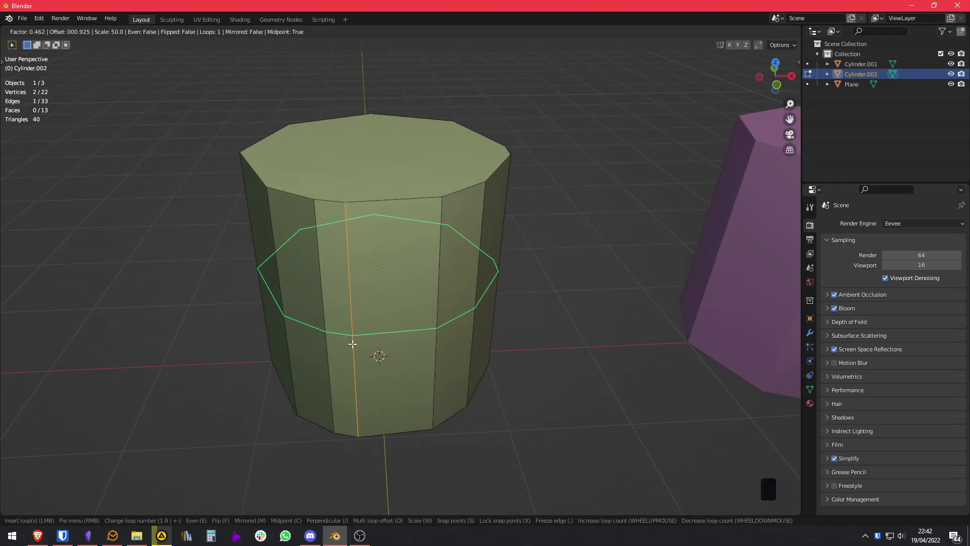
scroll(354, 337, "up", 12)
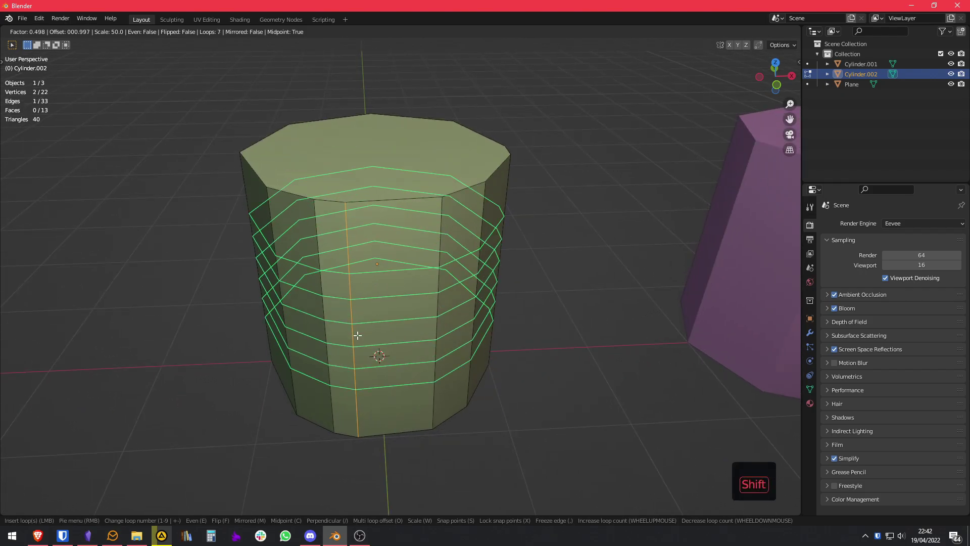
scroll(355, 337, "down", 12)
scroll(357, 336, "up", 4)
scroll(357, 336, "up", 2)
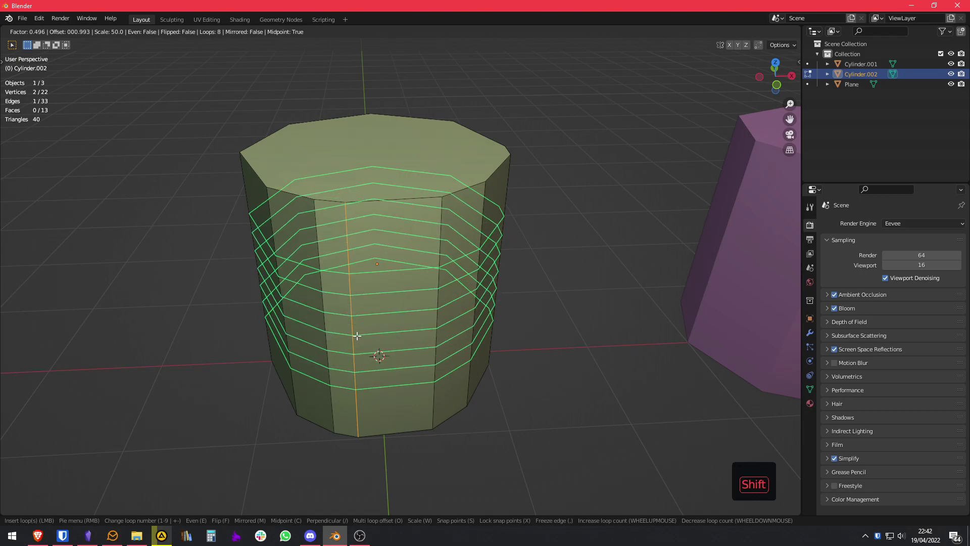
left_click(352, 320)
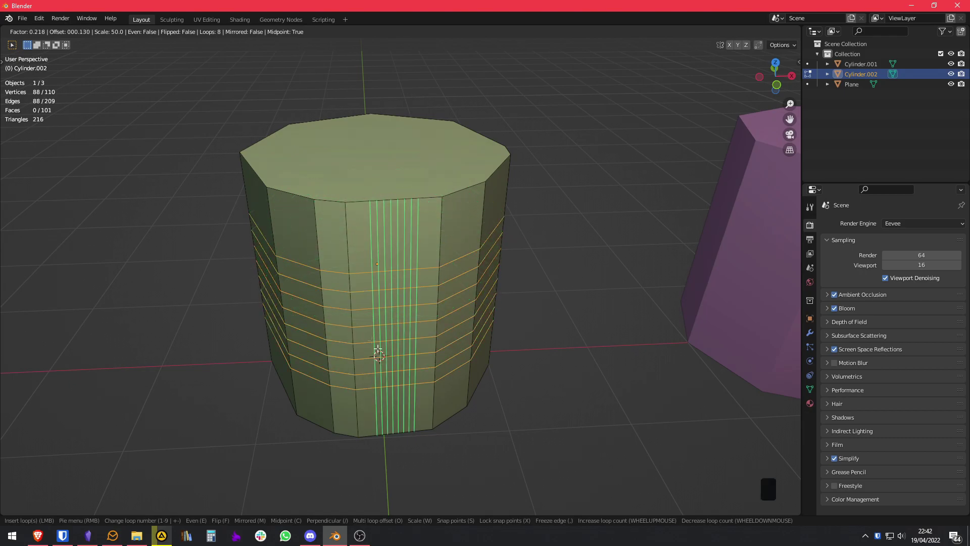
- Undo the eight horizontal loops on the green cylinder, try inserting them again, and undo them once more
key("ctrl+z")
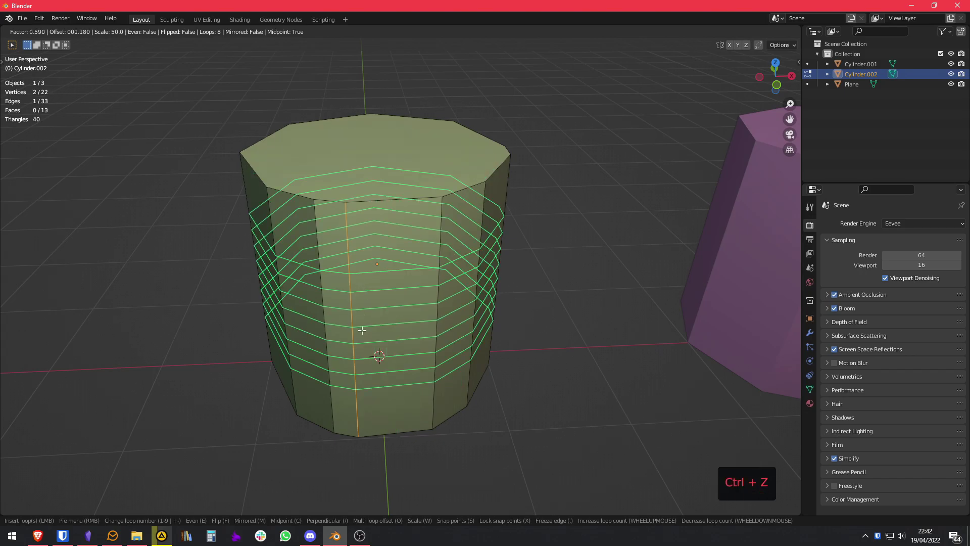
key("ctrl+shift+z")
middle_click_drag(381, 353, 418, 357)
key("ctrl+z")
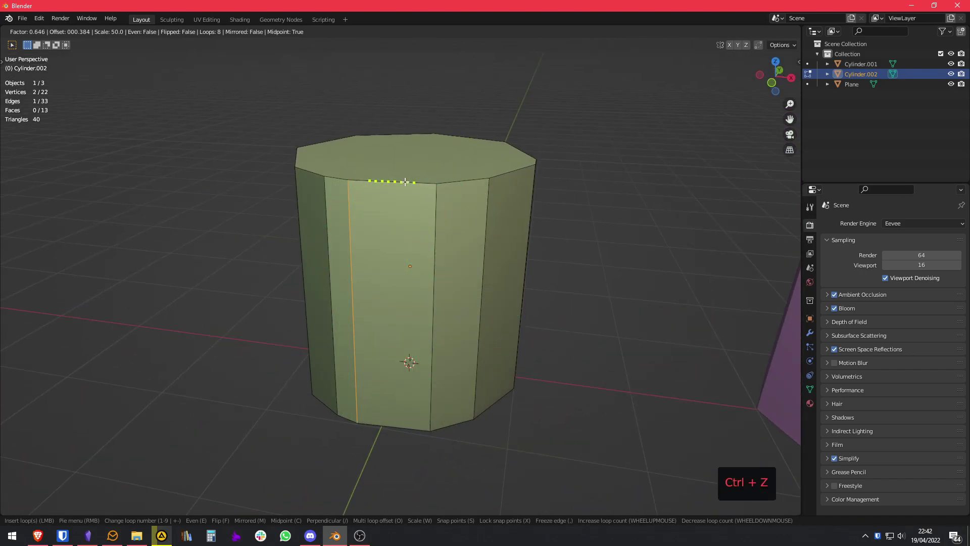
key("ctrl+shift+z")
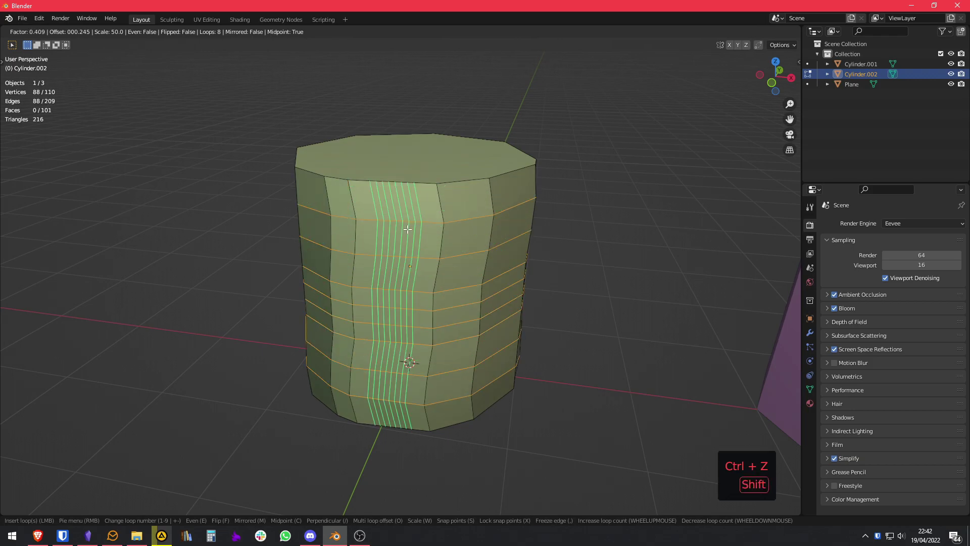
key("ctrl+z")
- Insert eight vertical Fast Loop cuts at once in the wide front side face of the green cylinder
left_click(408, 196)
middle_click_drag(408, 196, 354, 243)
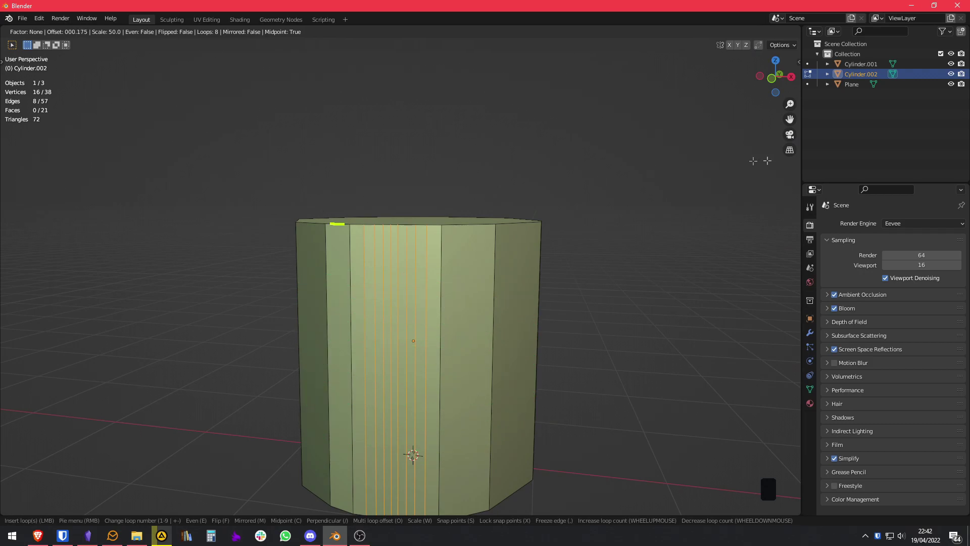
middle_click_drag(399, 332, 497, 243)
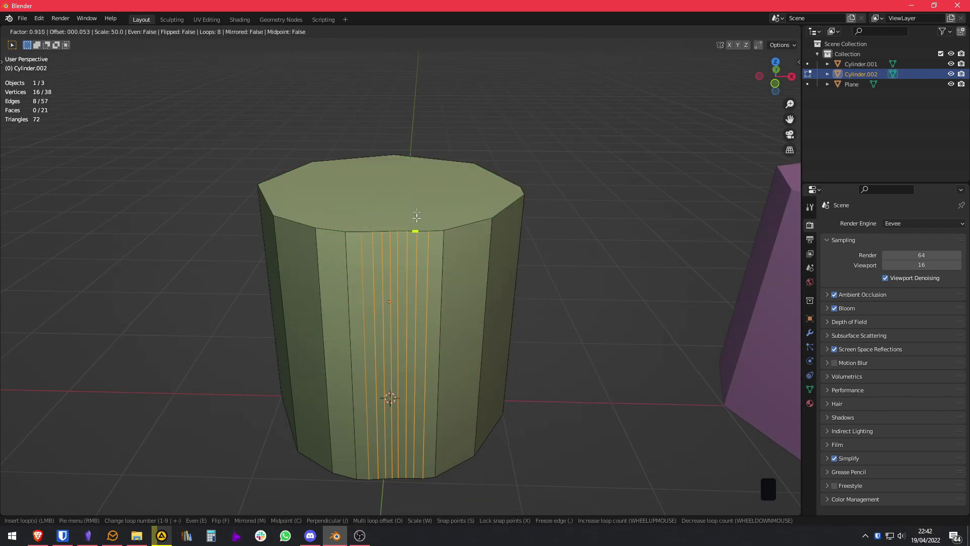
- Set Fast Loop to a single loop with Mirrored on and Midpoint off, and insert three mirrored horizontal loop pairs around the green cylinder
right_click(389, 292)
left_click(312, 243)
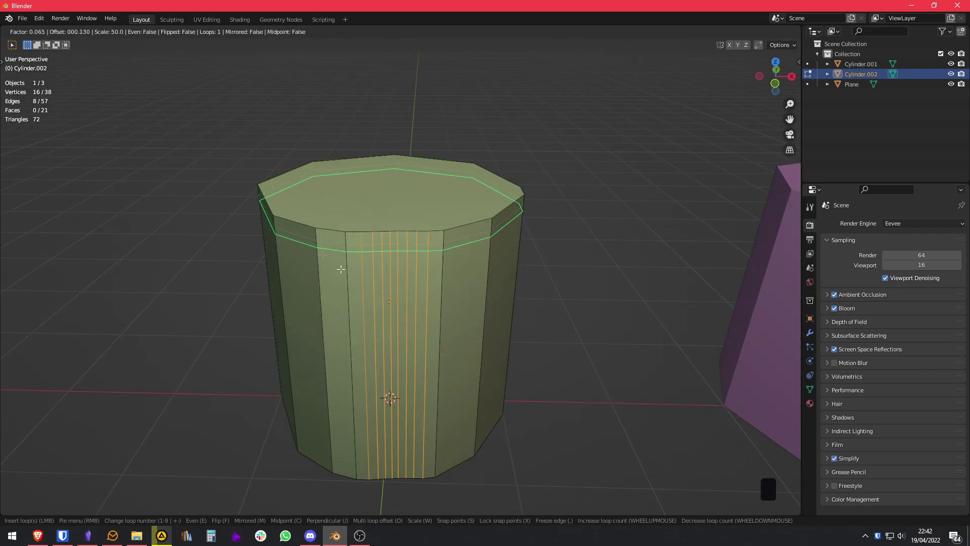
left_click(388, 239)
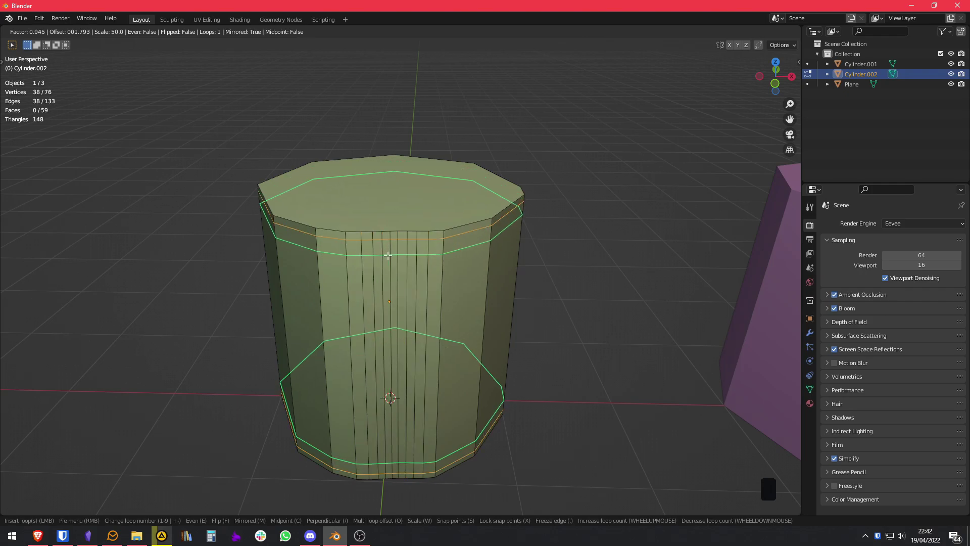
middle_click_drag(381, 476, 391, 443)
left_click(365, 416)
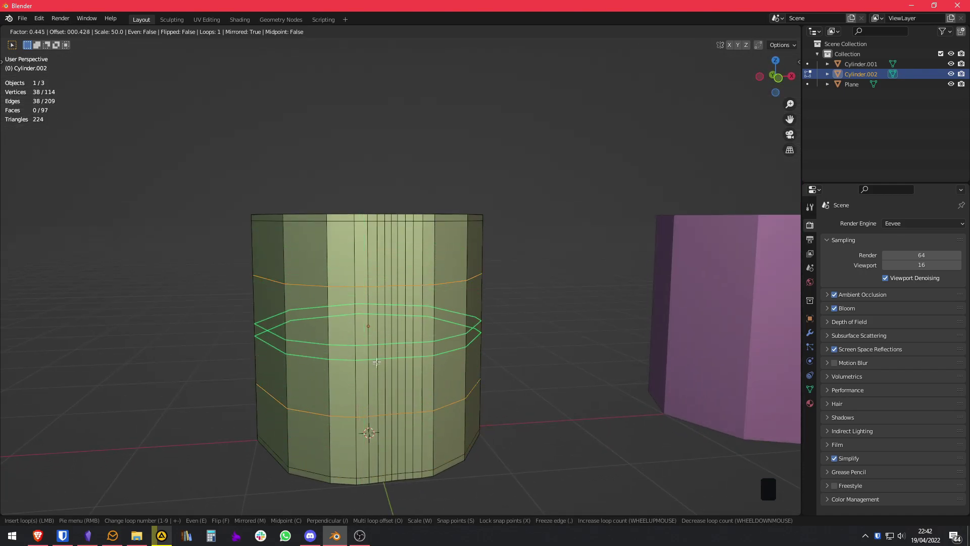
left_click(366, 326)
middle_click_drag(366, 326, 455, 335)
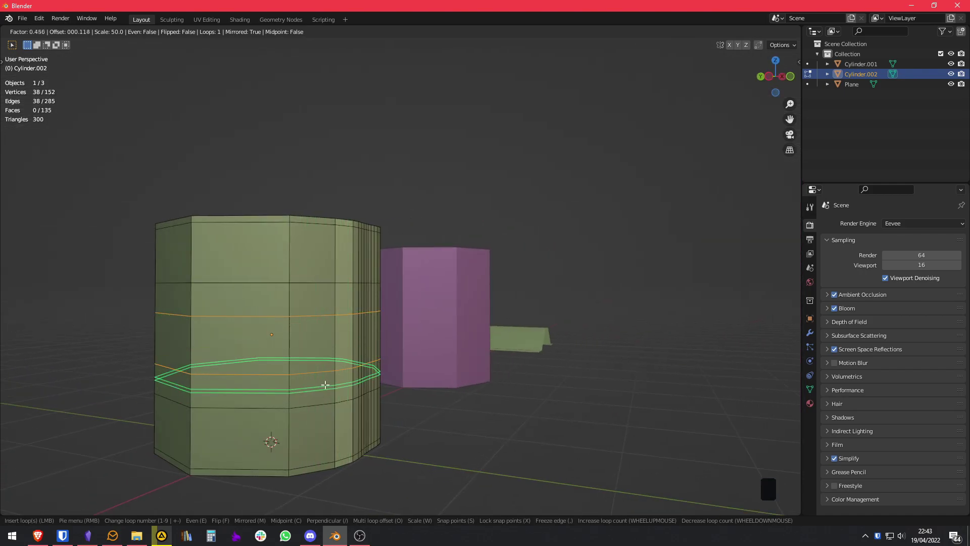
- Switch Fast Loop to Remove Loop mode with Mirrored on, take out a mirrored loop pair, and finish editing the green cylinder
middle_click_drag(325, 386, 502, 260)
right_click(500, 269)
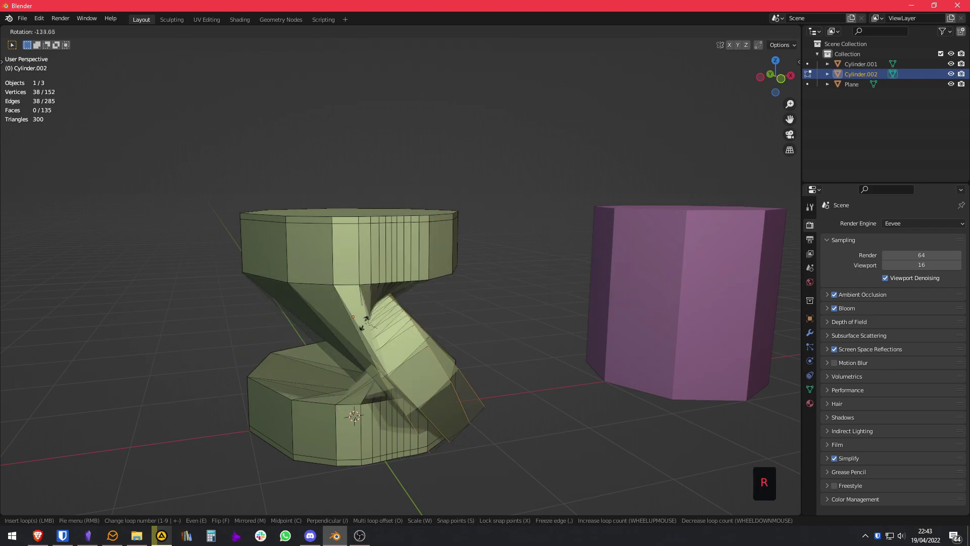
right_click(507, 266)
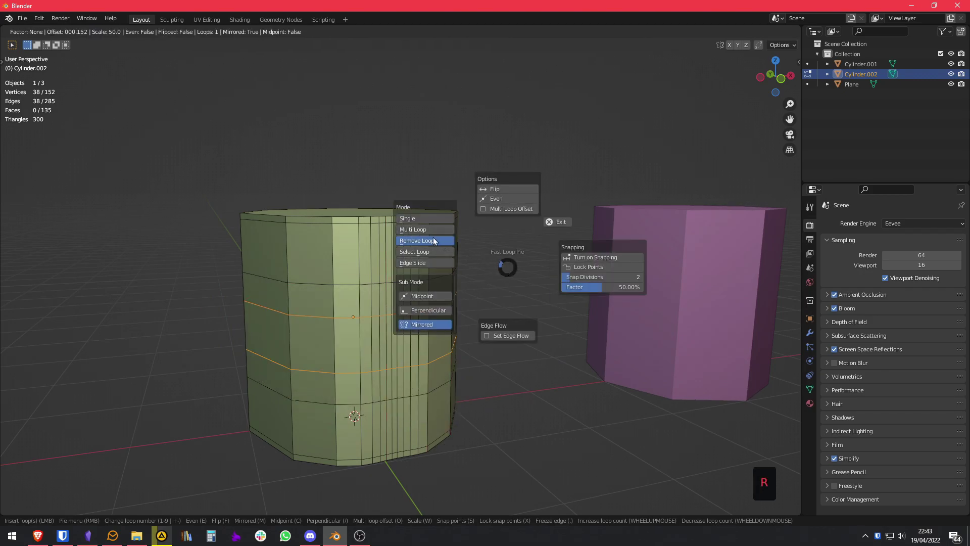
left_click(161, 302)
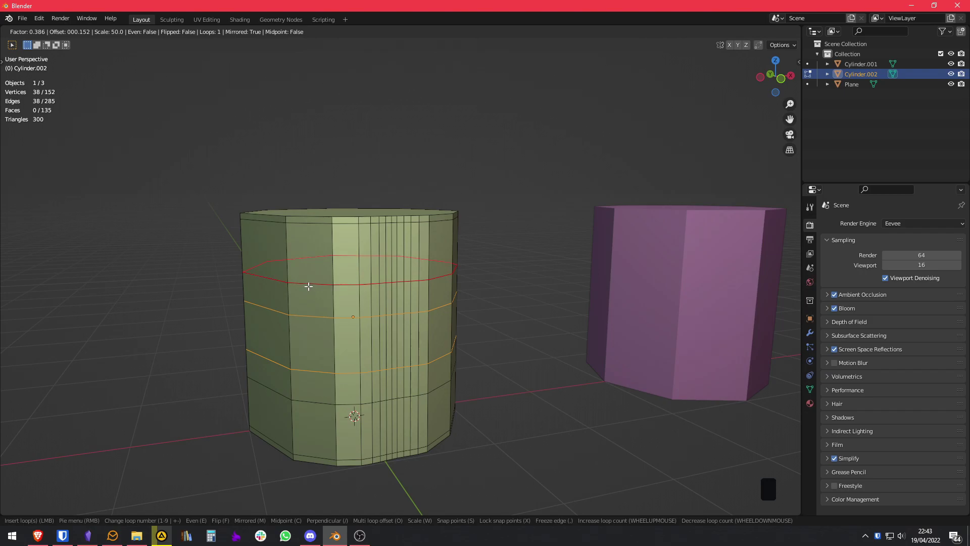
middle_click_drag(322, 401, 622, 301)
right_click(622, 303)
key("Tab")
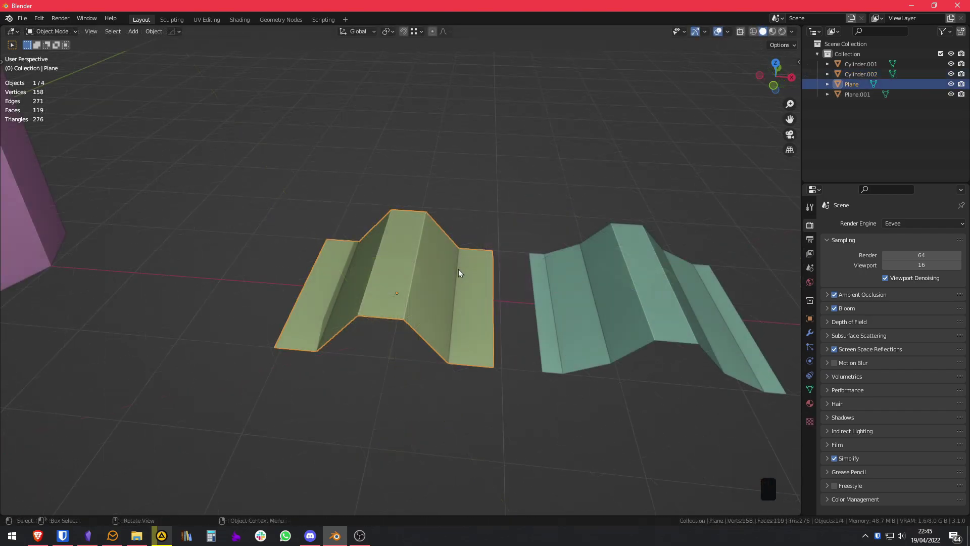
- Insert midpoint Fast Loop cuts with edge flow in the green folded plane's ridge, the slope facing the teal plane, and the adjoining flat strip
middle_click_drag(459, 269, 465, 266)
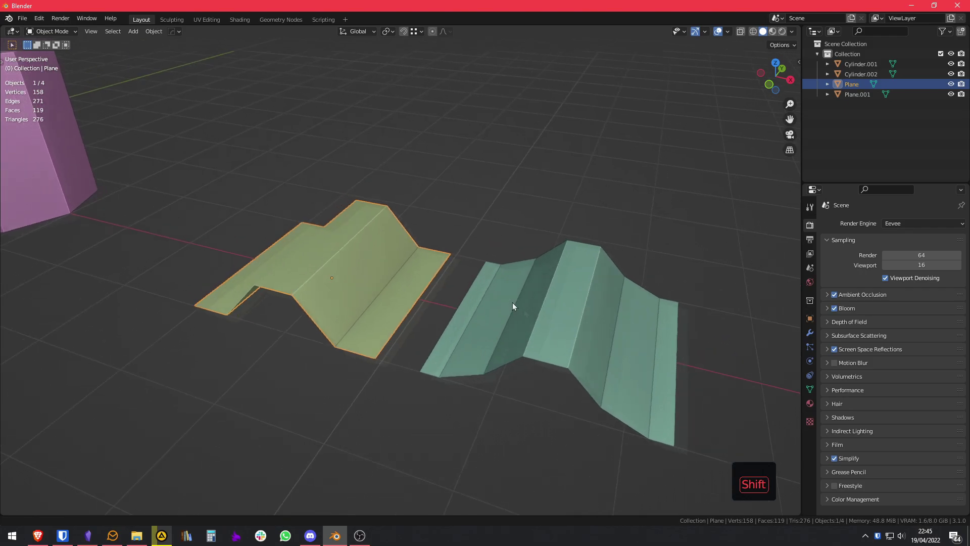
middle_click_drag(513, 302, 600, 347, "shift")
left_click(560, 327)
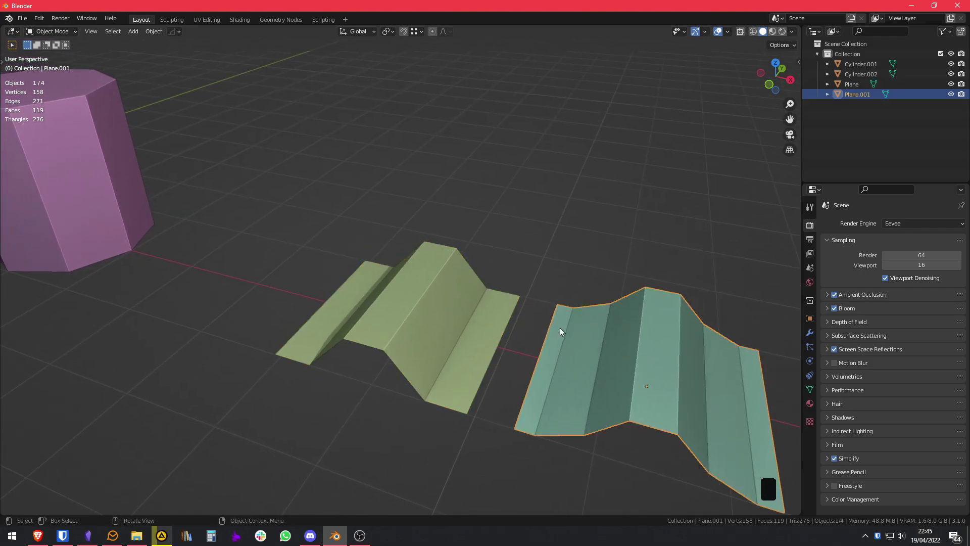
left_click(495, 318)
middle_click_drag(649, 309, 665, 248, "shift")
scroll(593, 247, "up", 3)
key("Tab")
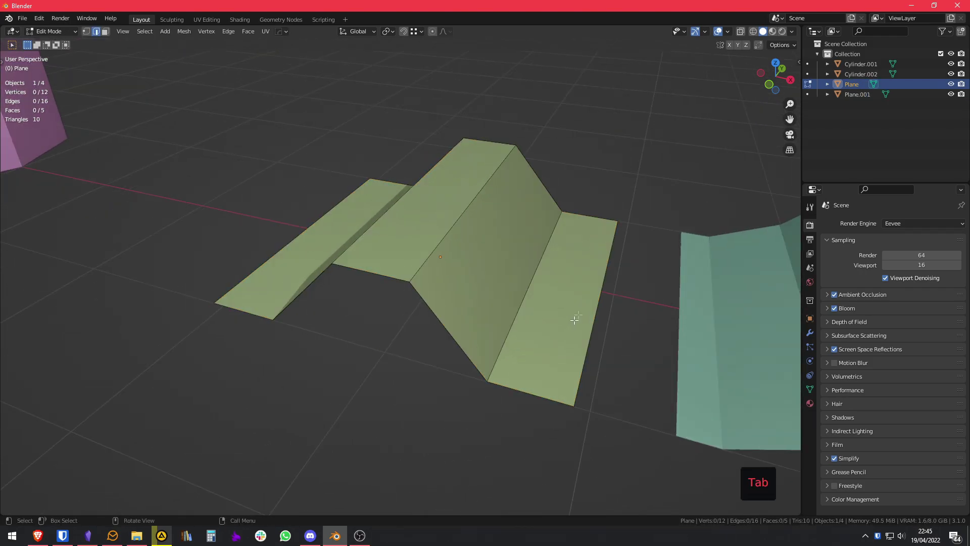
key("shift+alt+e")
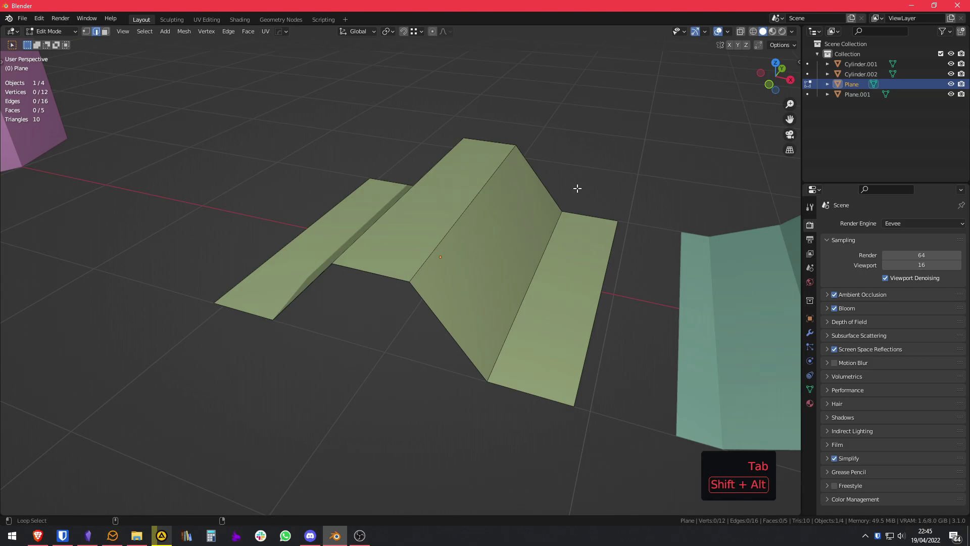
key("shift")
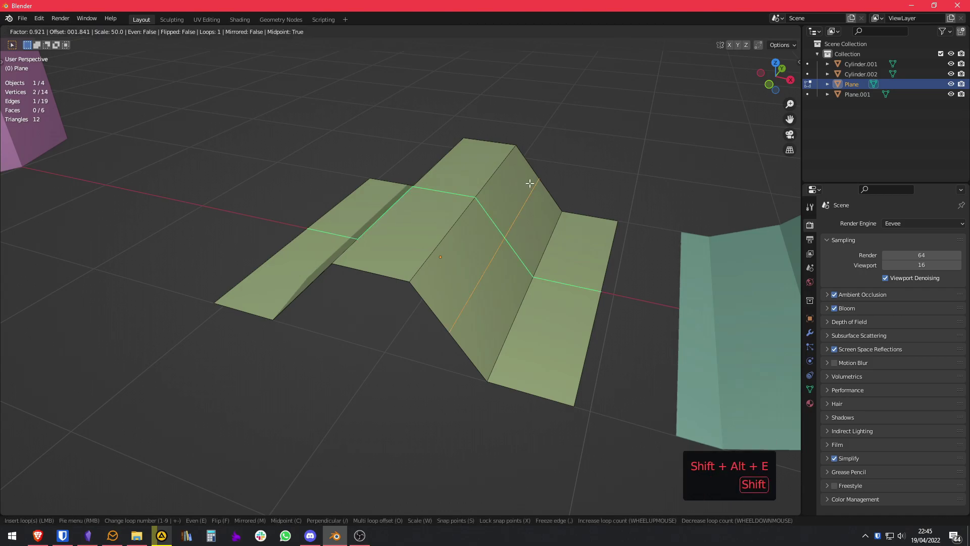
left_click(480, 140)
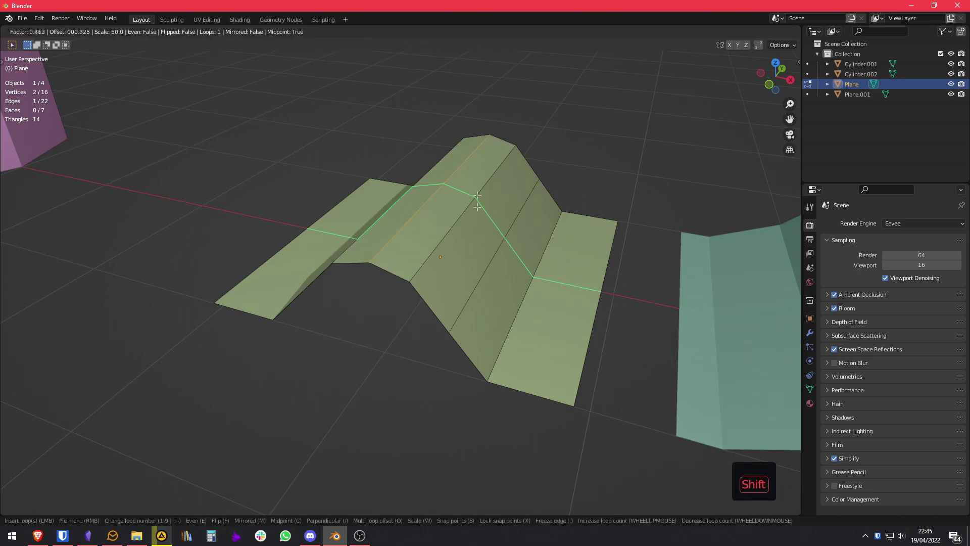
left_click(583, 220)
left_click(591, 218)
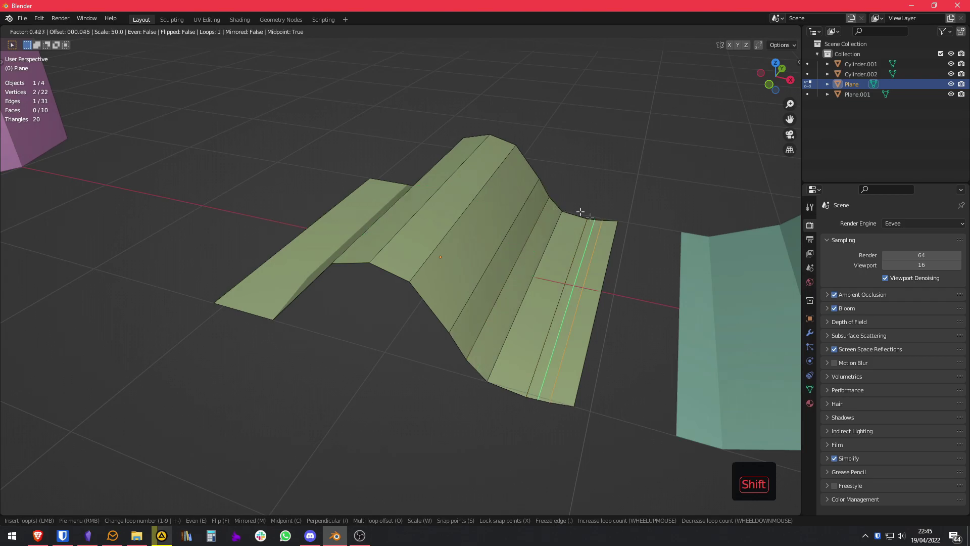
- Insert four edge-flow midpoint cuts on the green folded plane's opposite side: three in the steep slope and one in the flat strip
middle_click_drag(410, 175, 458, 184)
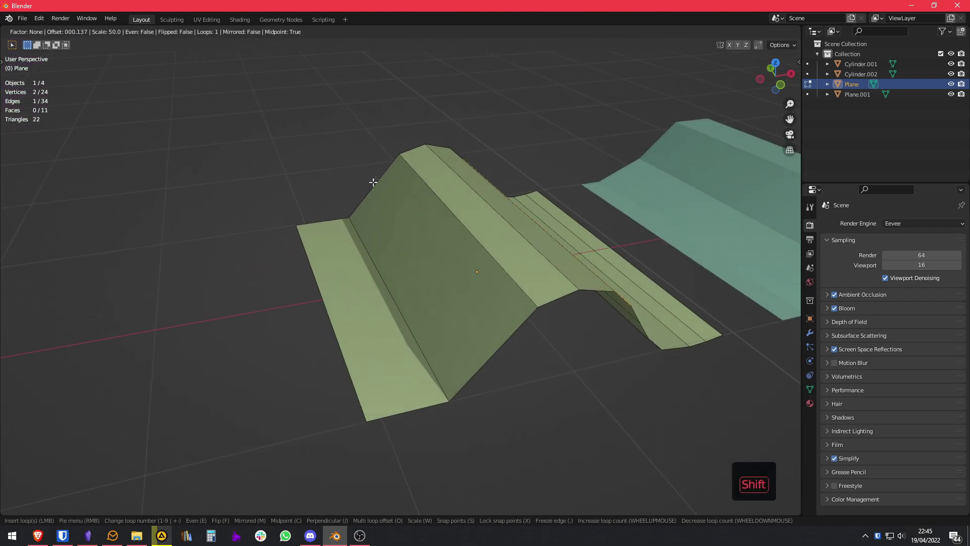
left_click(375, 189)
left_click(335, 225)
left_click(373, 197)
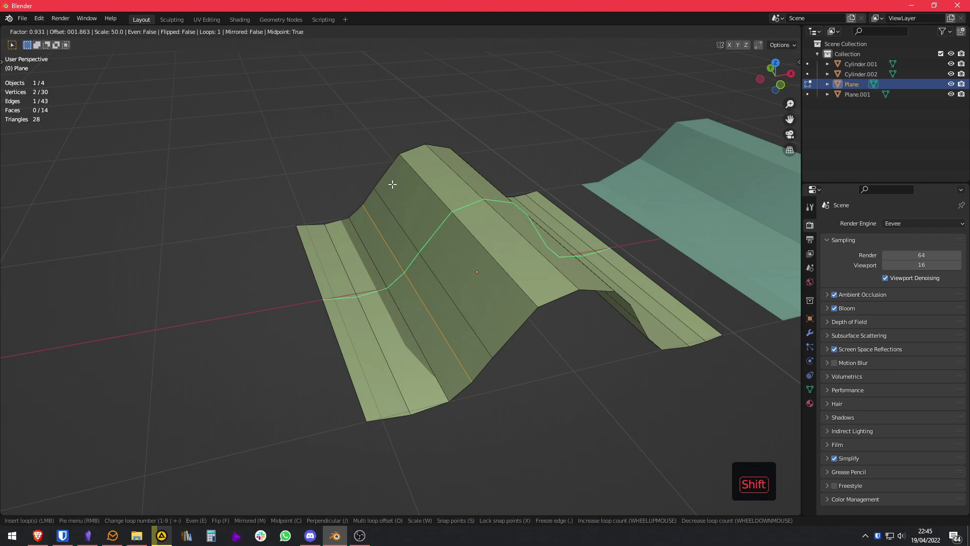
left_click(393, 175)
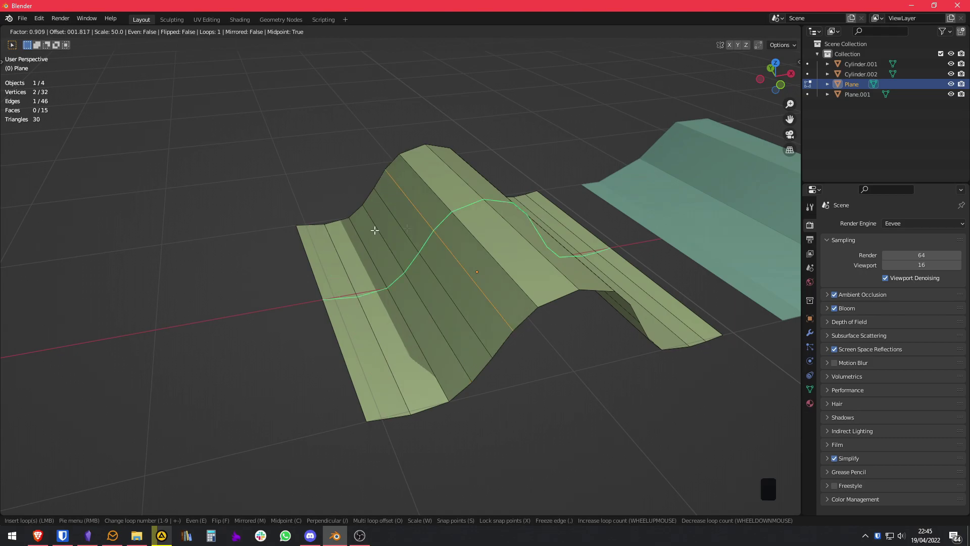
- Exit Fast Loop, finish editing the green folded plane, and shade it smooth
right_click(472, 226)
key("Escape")
key("Escape")
mouse_move(501, 336)
middle_mouse_down()
mouse_move(502, 279)
mouse_move(529, 296)
middle_mouse_up()
scroll(506, 281, "down", 3)
key("Tab")
key("q")
left_click(529, 296, "shift")
left_click(504, 339)
middle_click_drag(503, 335, 563, 268)
- Insert two edge-flow midpoint Fast Loop cuts in the gentle and steep strips of the teal folded plane facing the green one
left_click(475, 322)
scroll(504, 203, "down", 2)
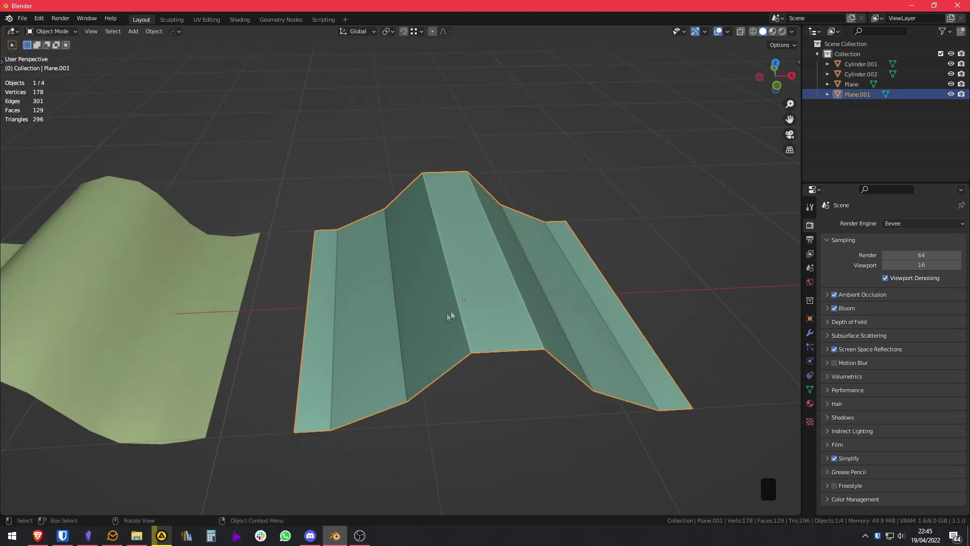
middle_click_drag(450, 316, 468, 222)
key("Tab")
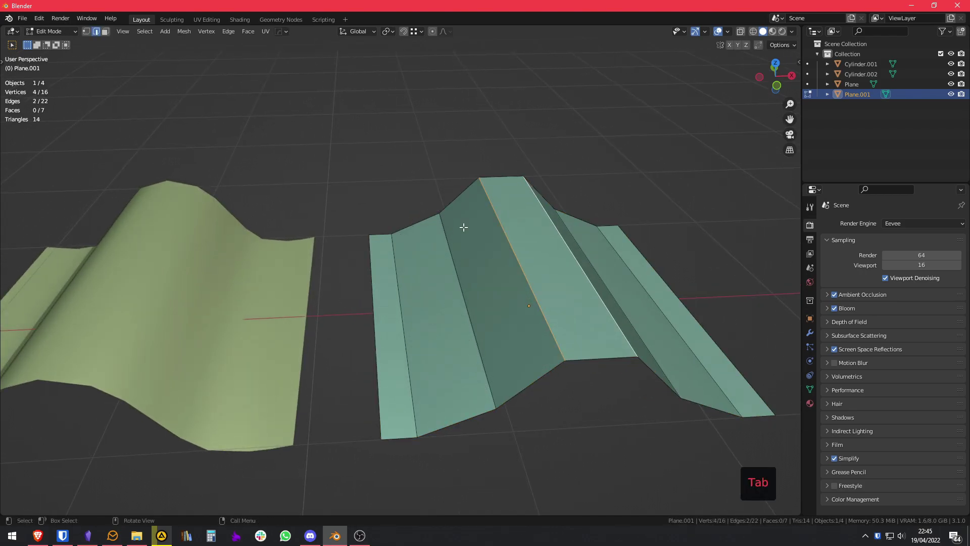
key("shift+alt+e")
key("shift")
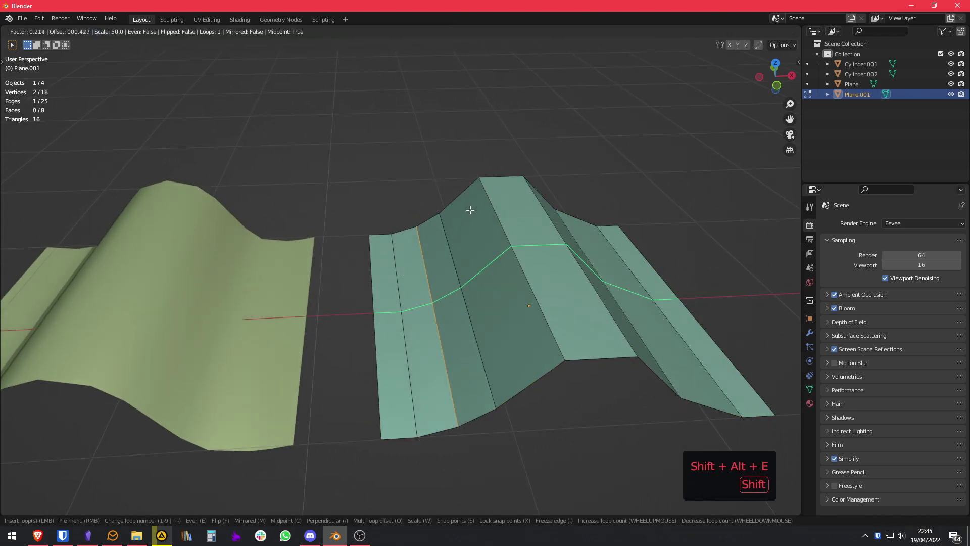
left_click(464, 199, "shift")
middle_click_drag(551, 248, 455, 229, "shift")
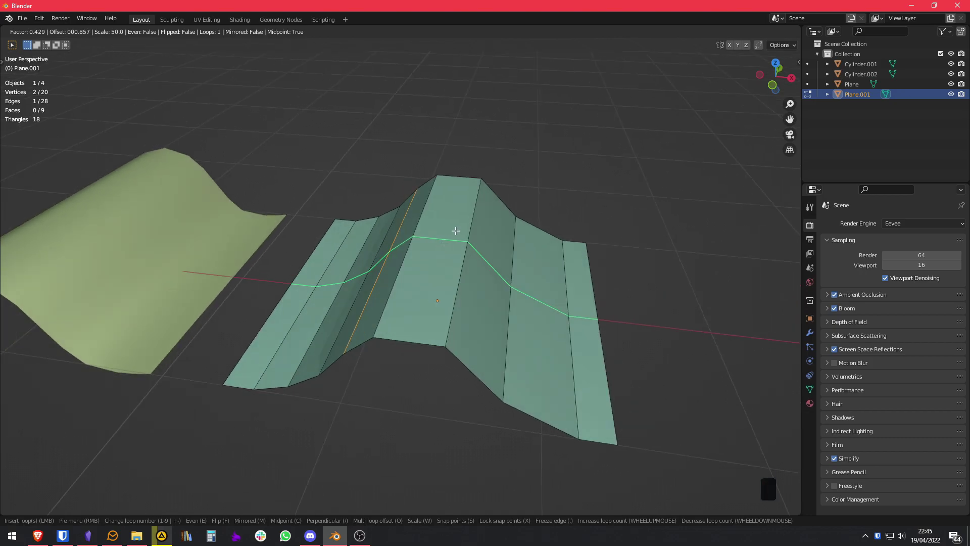
- Insert three more edge-flow midpoint cuts in the teal plane: its opposite steep strip, the adjoining gentle strip, and the ridge
left_click(502, 203, "shift")
left_click(536, 227, "shift")
middle_click_drag(526, 226, 497, 216)
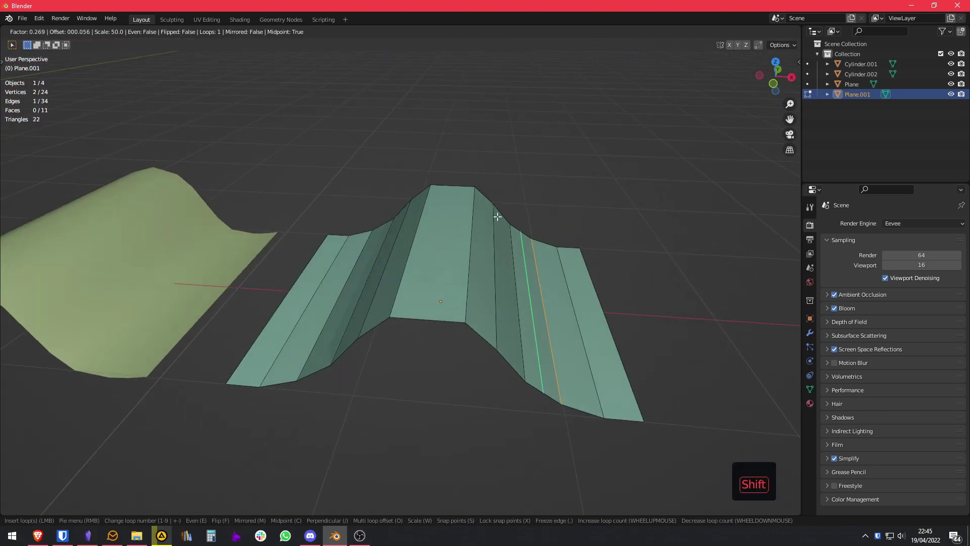
left_click(448, 188, "shift")
middle_click_drag(452, 240, 485, 234)
- Finish editing the teal folded plane and shade it smooth
key("Tab")
left_click(603, 257)
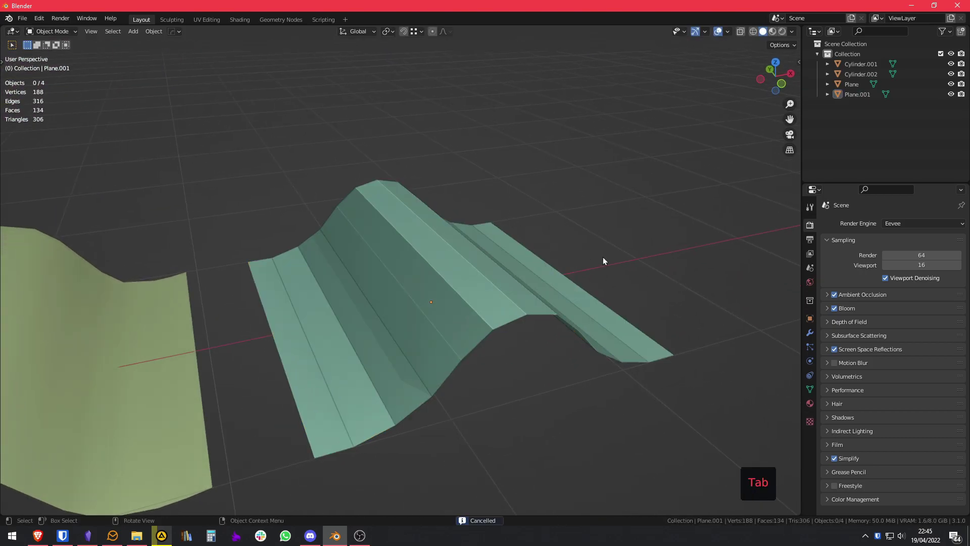
key("q")
left_click(526, 279)
scroll(550, 305, "down", 4)
middle_click_drag(550, 304, 523, 289)
middle_click_drag(425, 291, 689, 344, "shift")
middle_click_drag(512, 324, 479, 348)
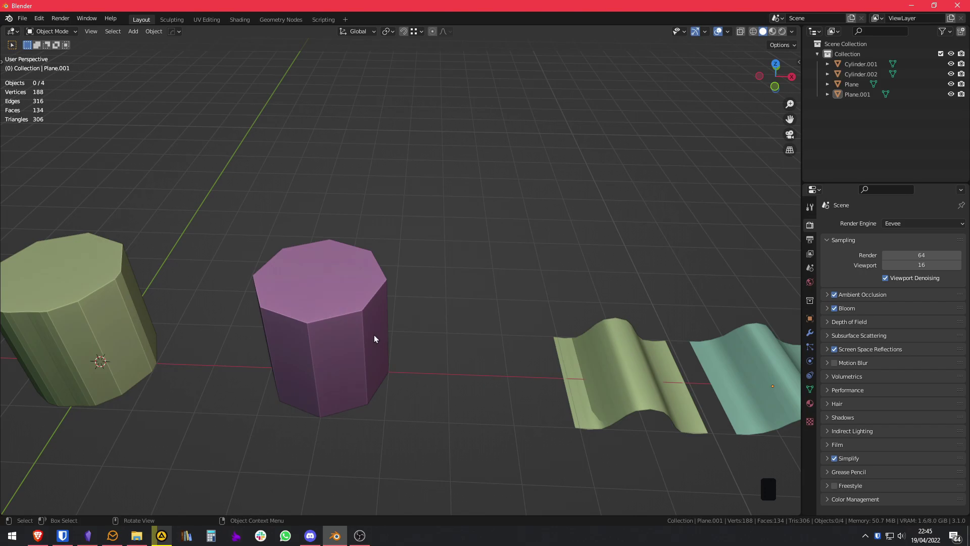